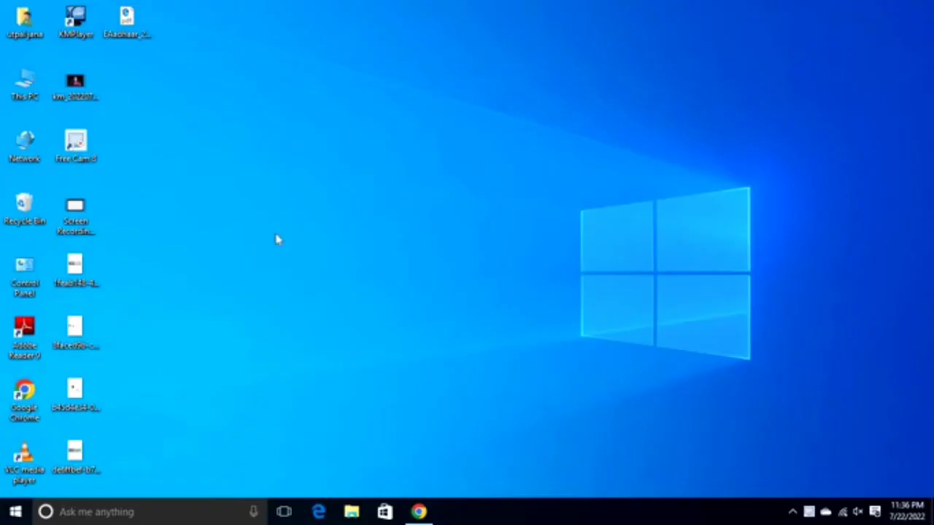
- Launch Chrome maximized and search Google for 'online pan application'
double_click(24, 398)
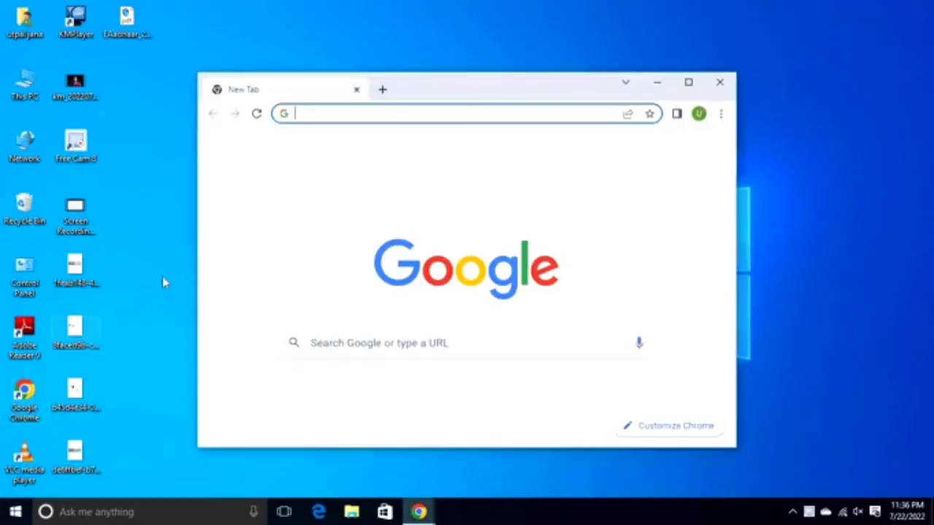
click(687, 83)
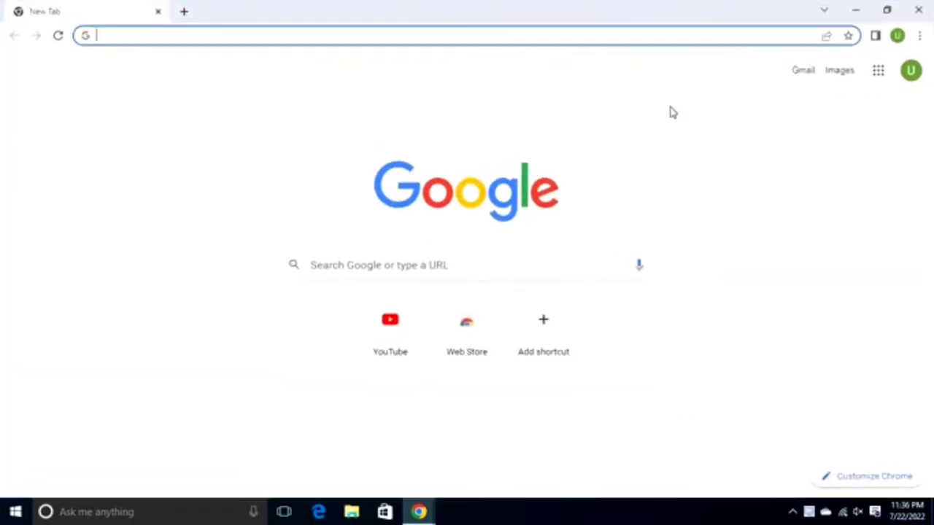
click(374, 266)
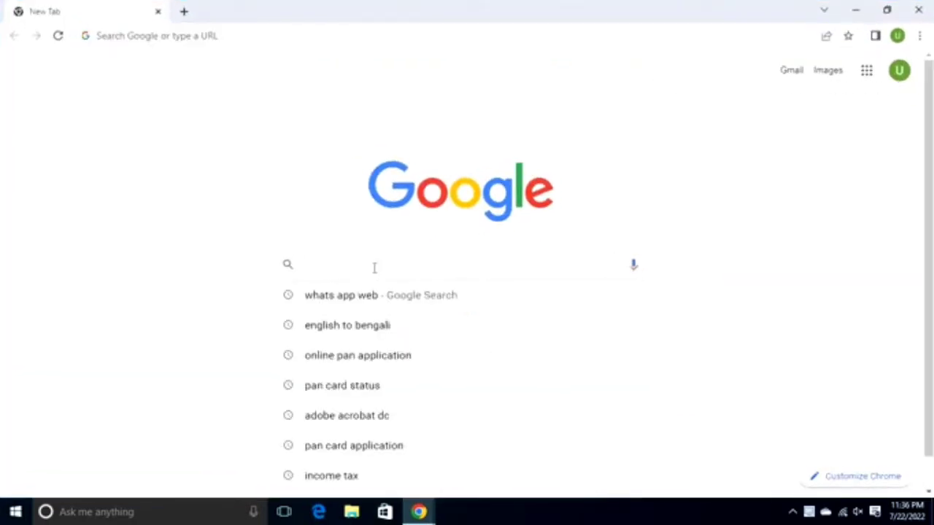
text(ONLINE)
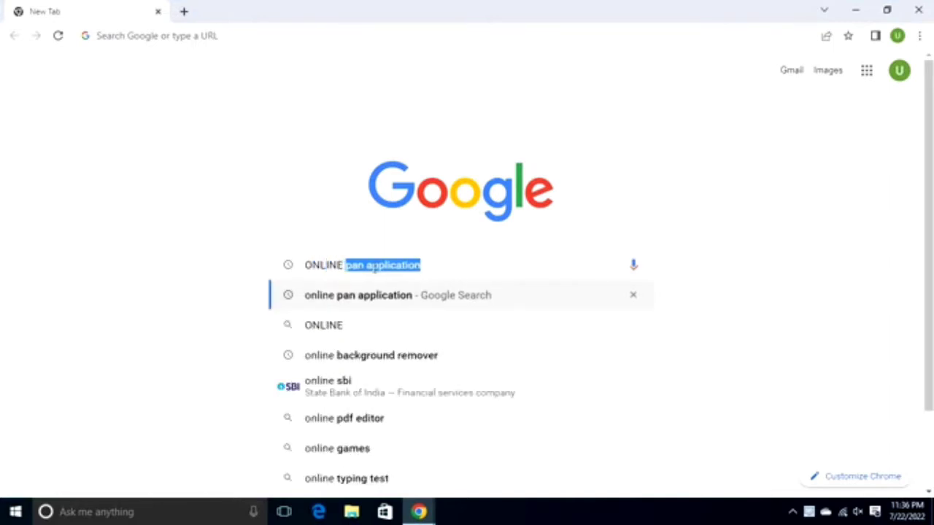
key(Return)
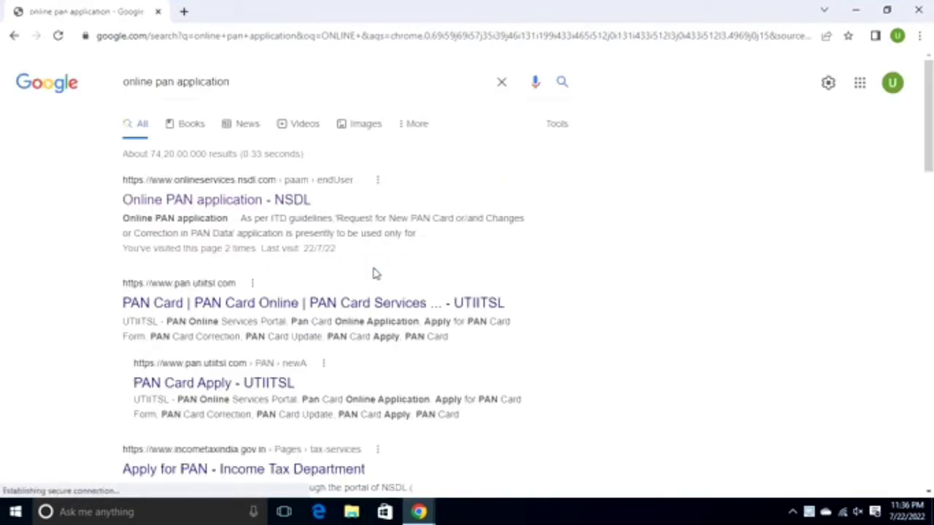
- Open the NSDL page and choose New PAN - Indian Citizen (Form 49A) with category INDIVIDUAL
click(188, 200)
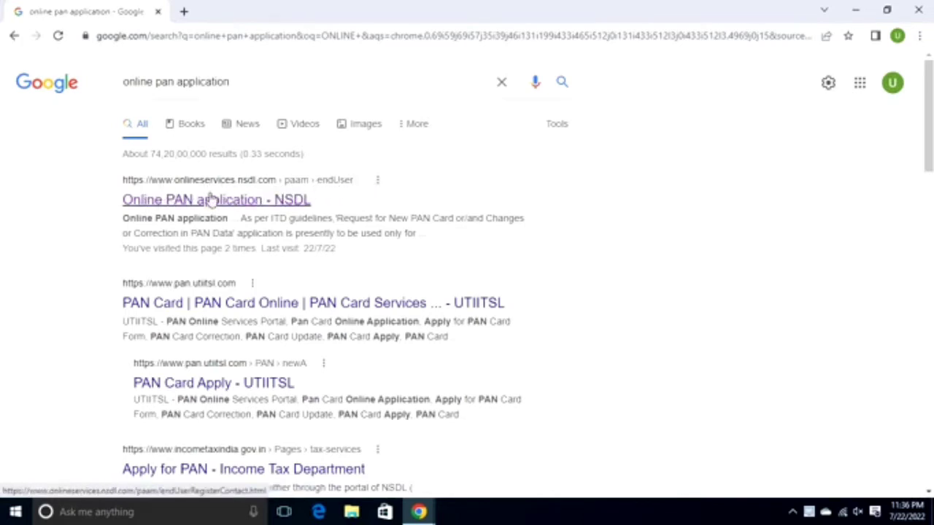
click(185, 204)
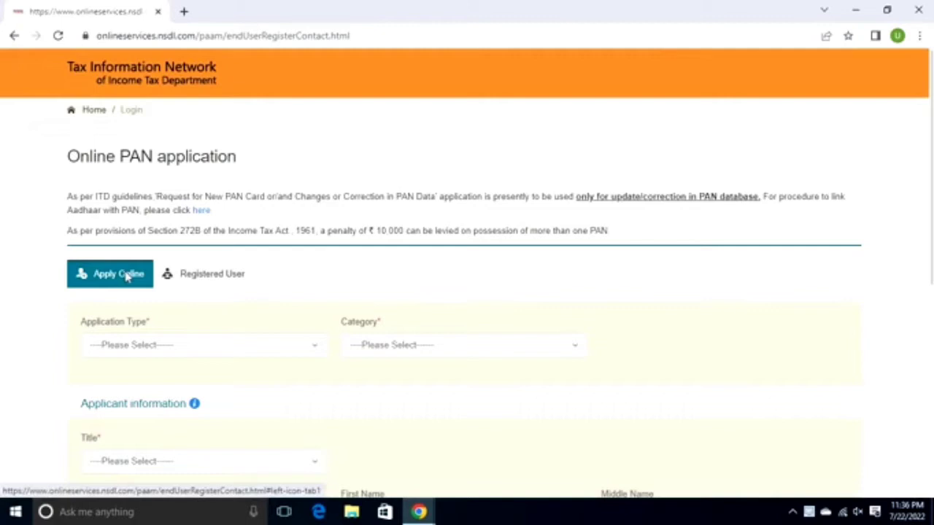
scroll(125, 274, down, 2)
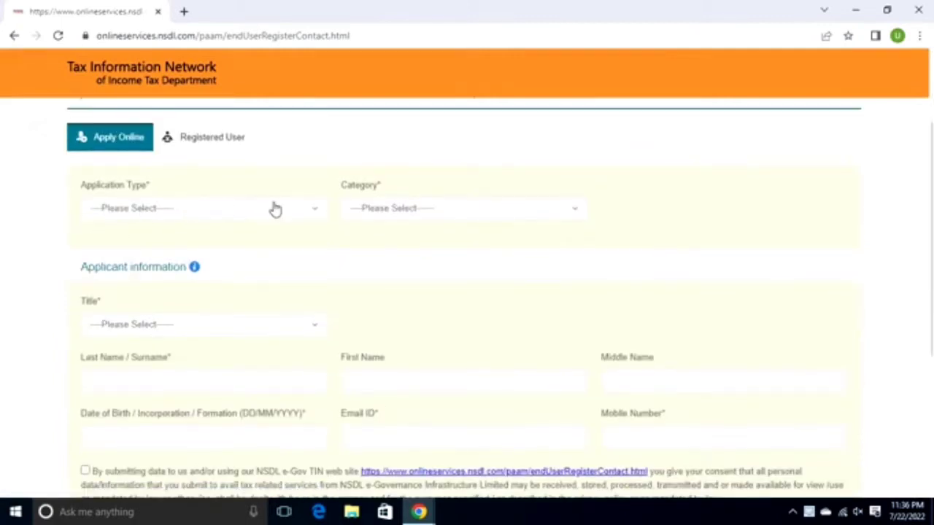
click(312, 214)
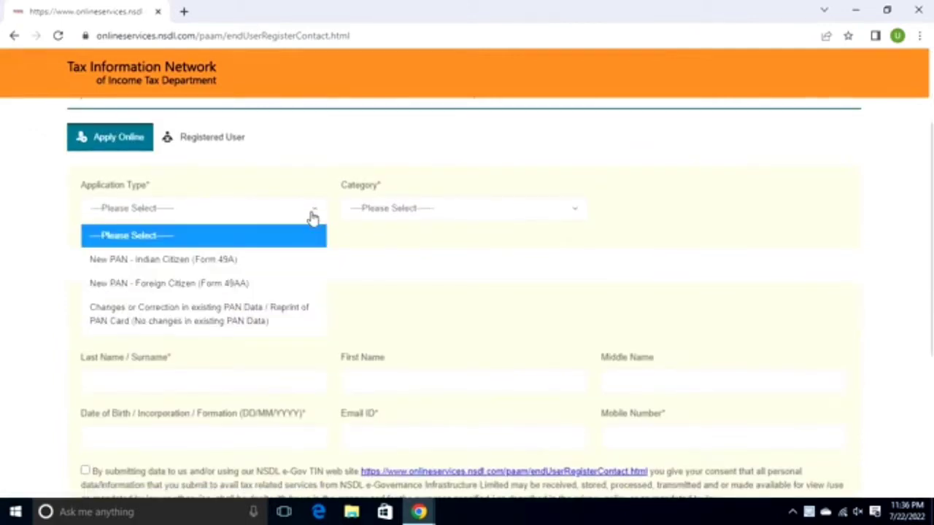
click(146, 263)
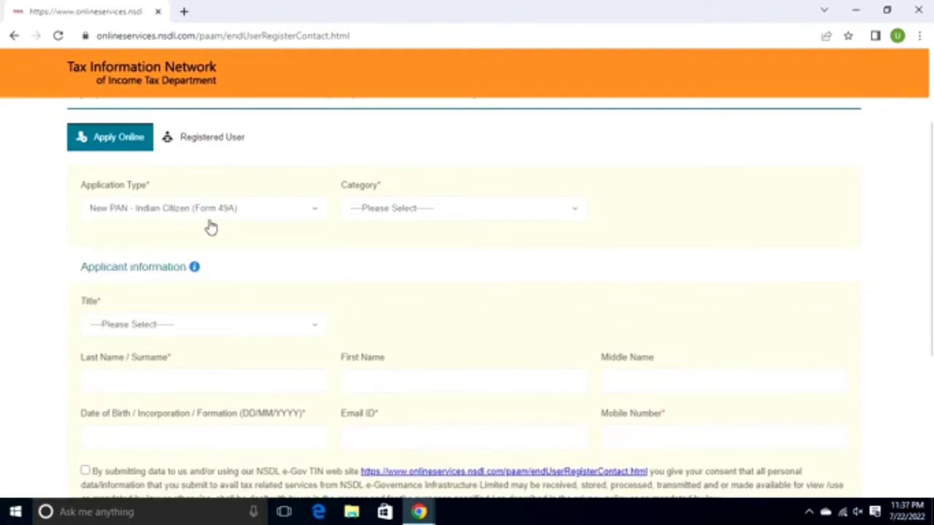
click(483, 211)
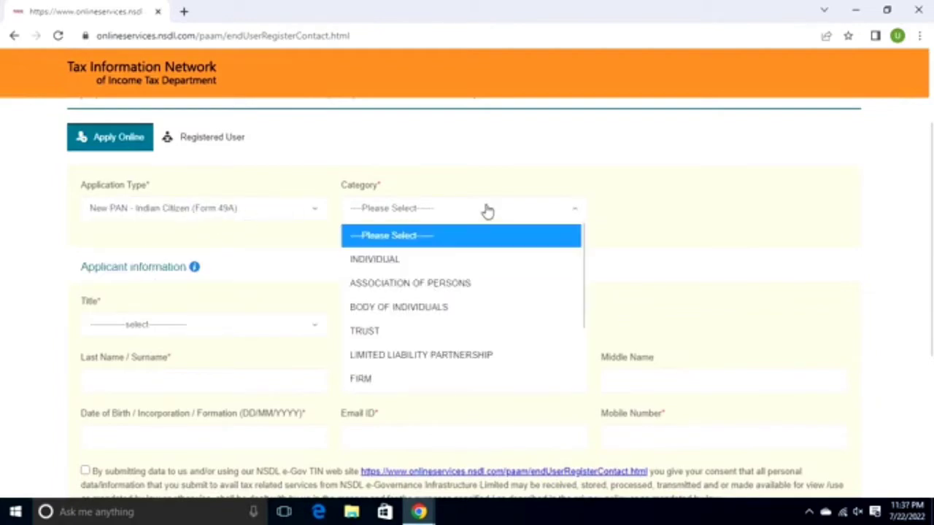
click(382, 261)
scroll(381, 265, down, 2)
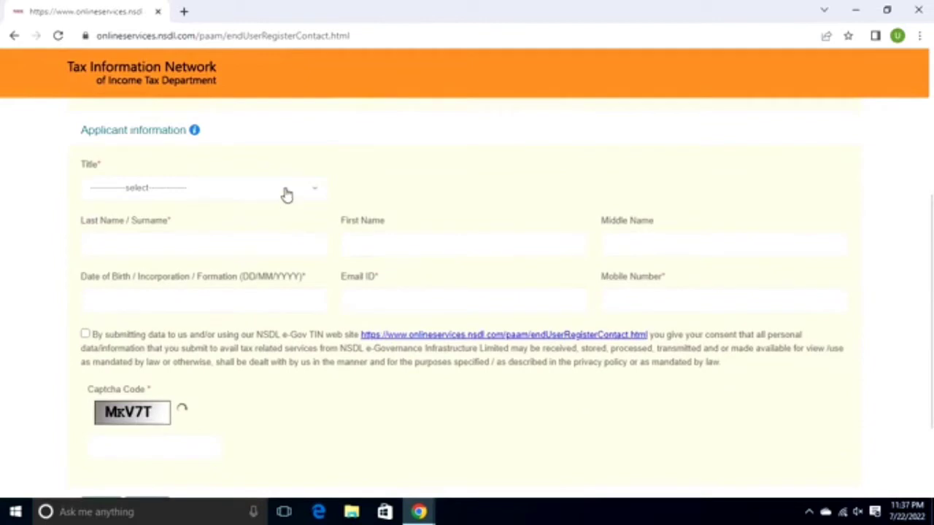
- Choose title Shri, then enter the applicant's surname and corrected first name
click(285, 193)
click(145, 239)
click(157, 241)
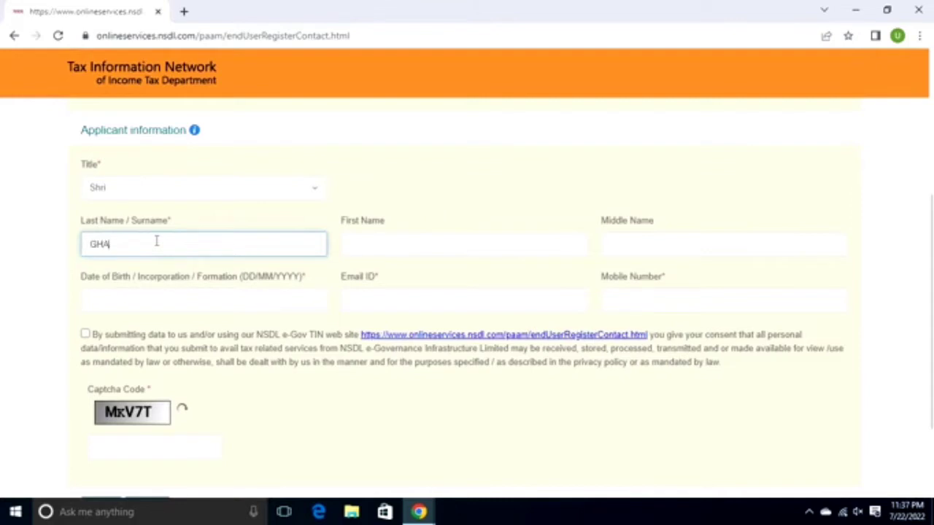
key(Tab)
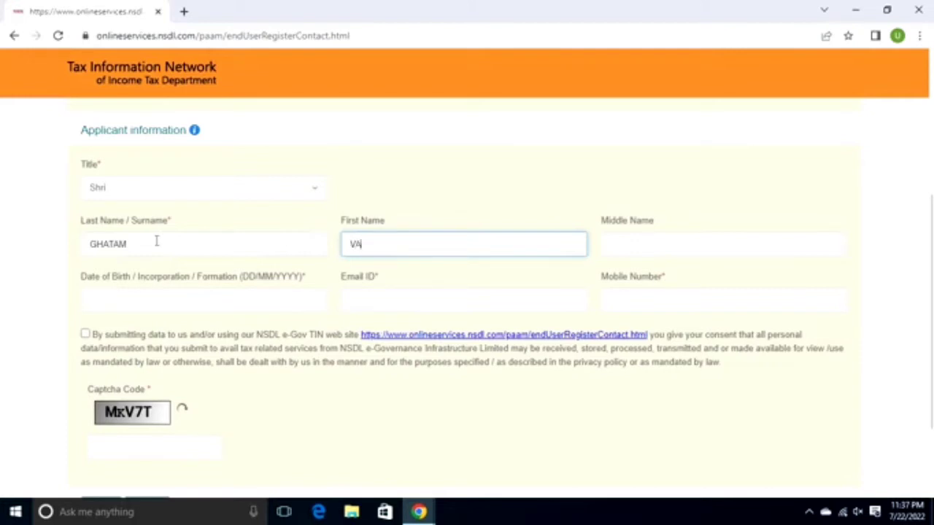
key(Tab)
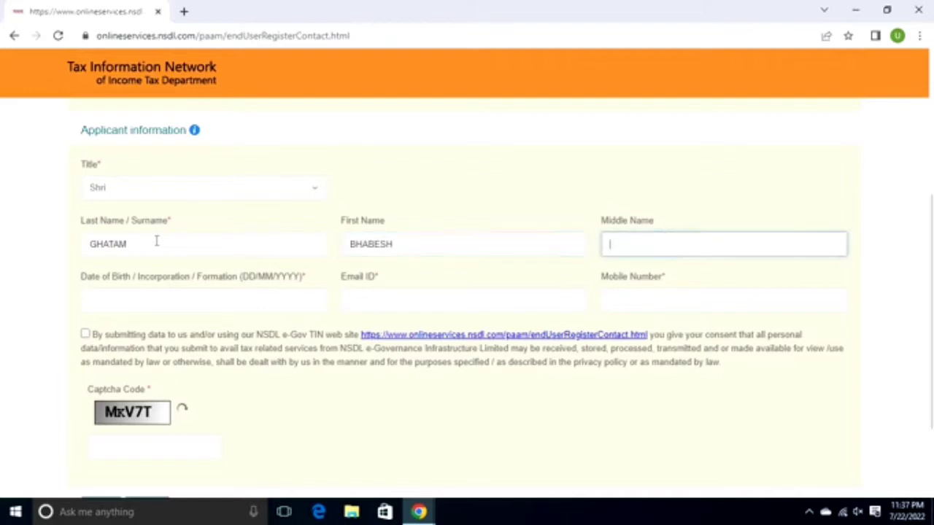
key(Tab)
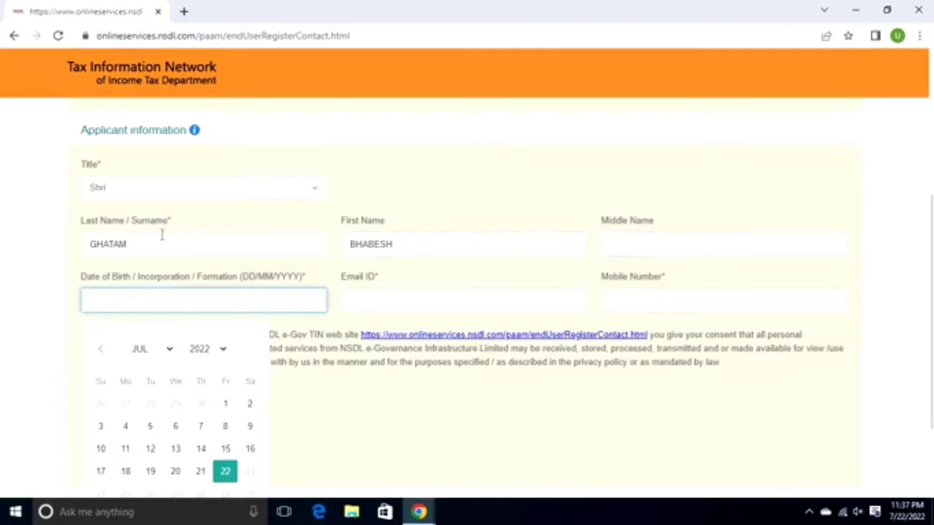
click(211, 352)
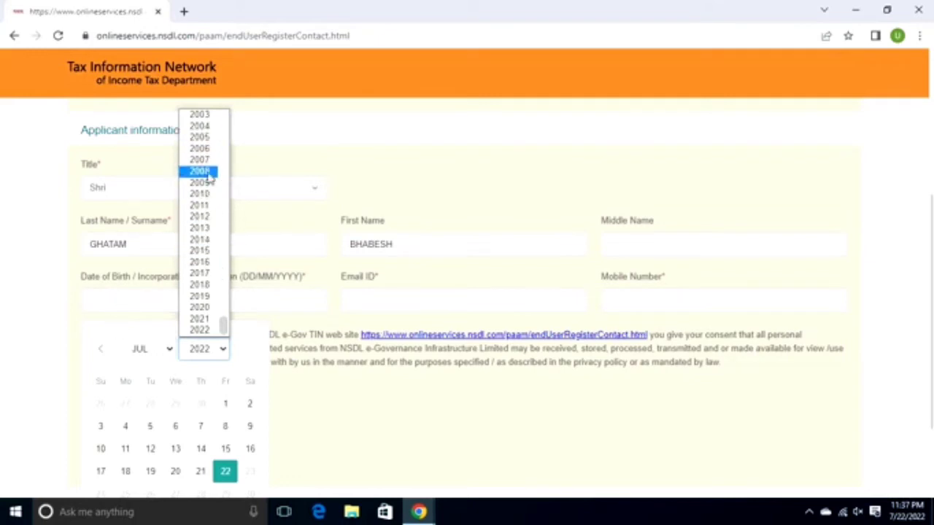
scroll(209, 175, up, 10)
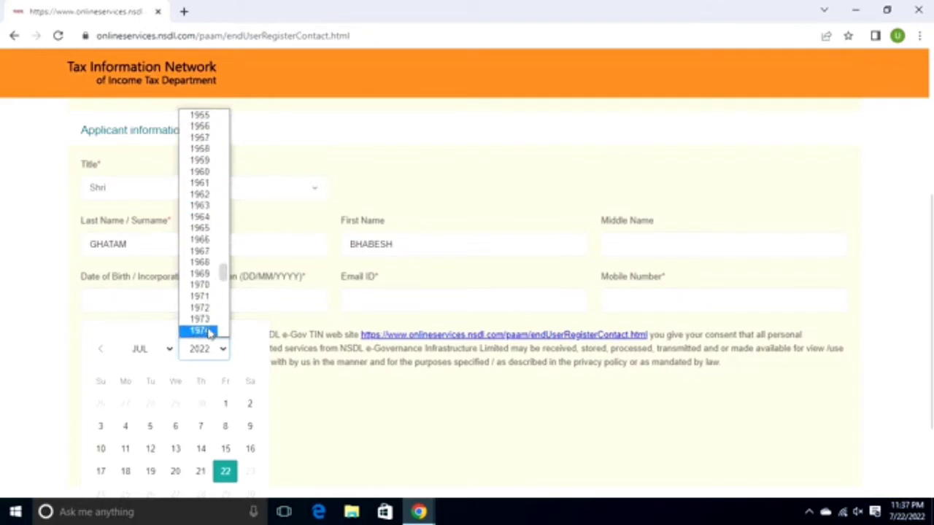
scroll(209, 332, down, 5)
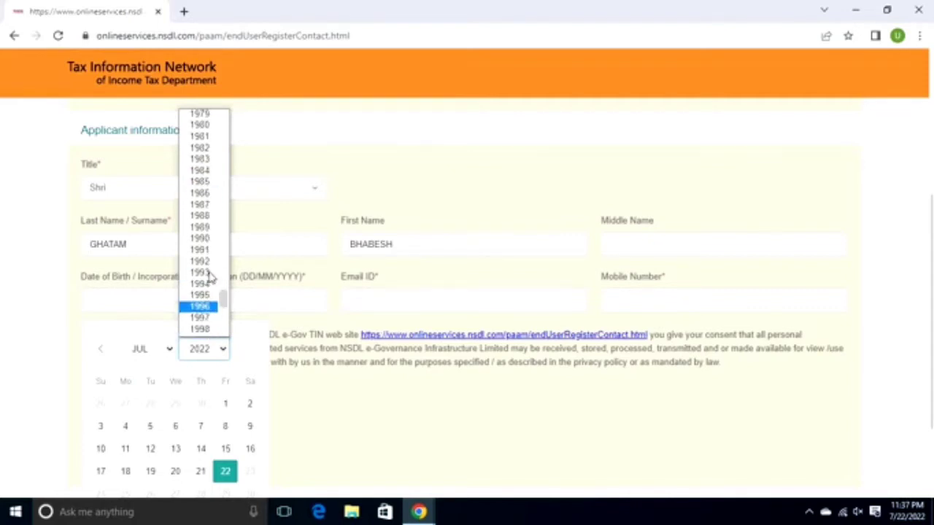
click(210, 242)
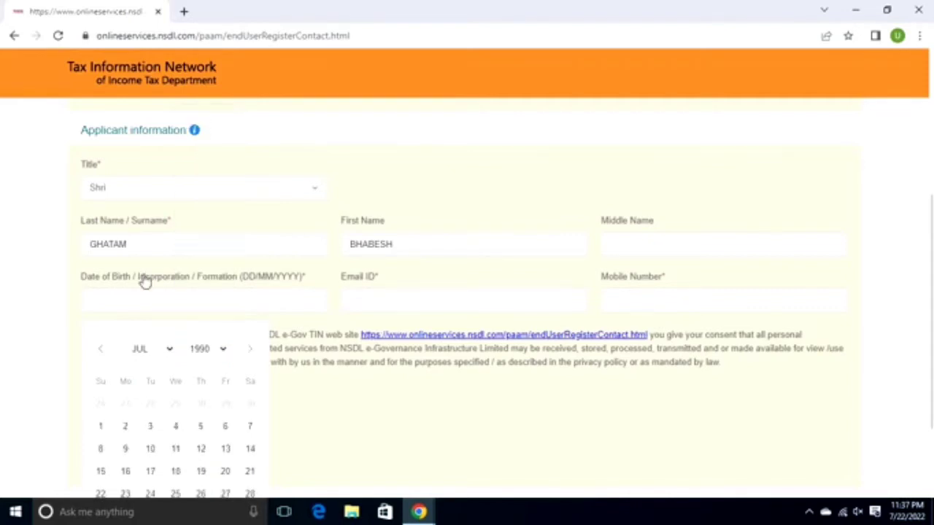
click(175, 353)
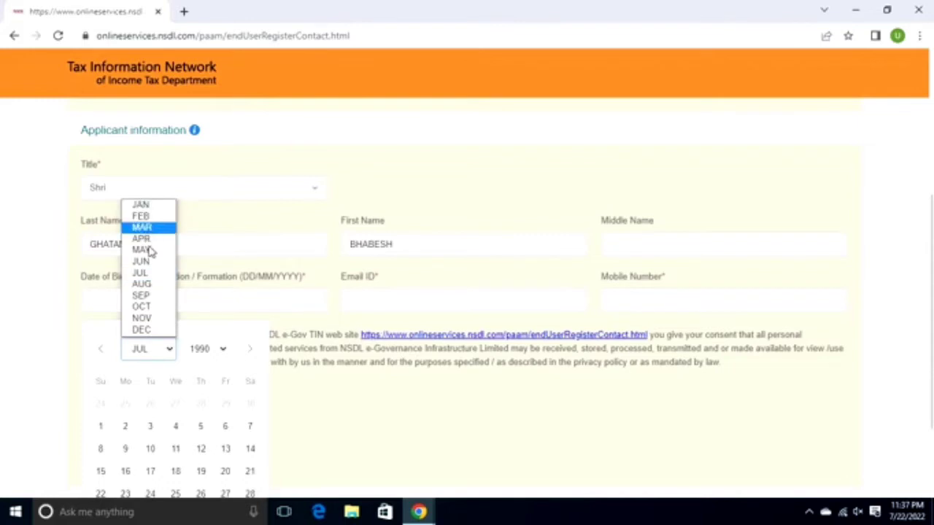
click(145, 320)
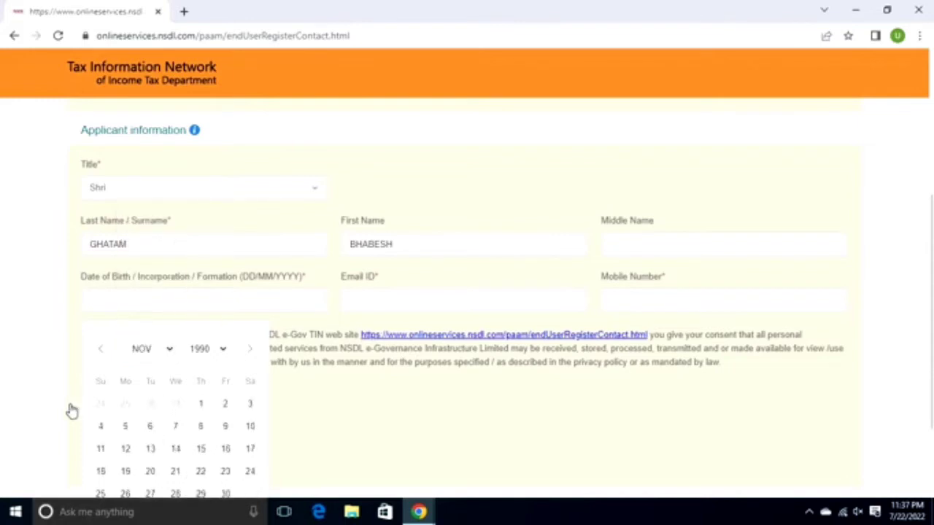
click(200, 429)
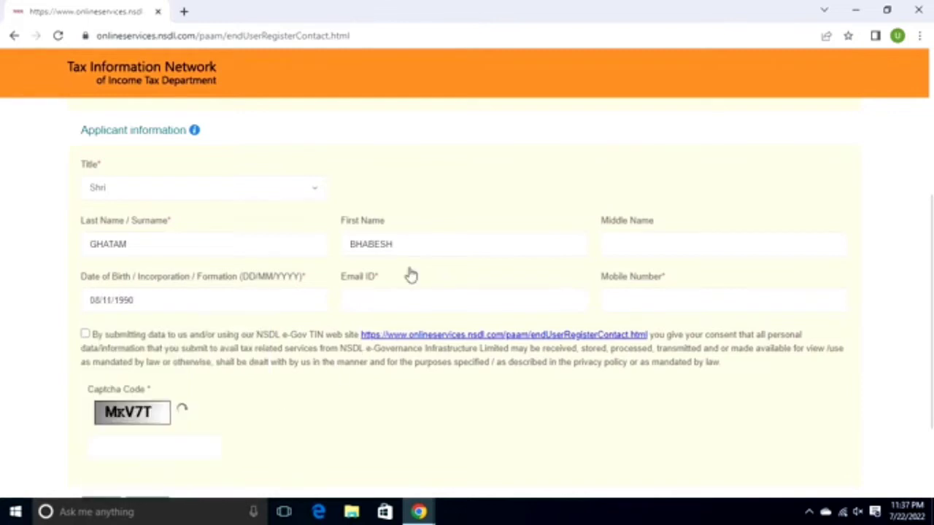
- Enter the applicant's e-mail address and mobile number
click(376, 293)
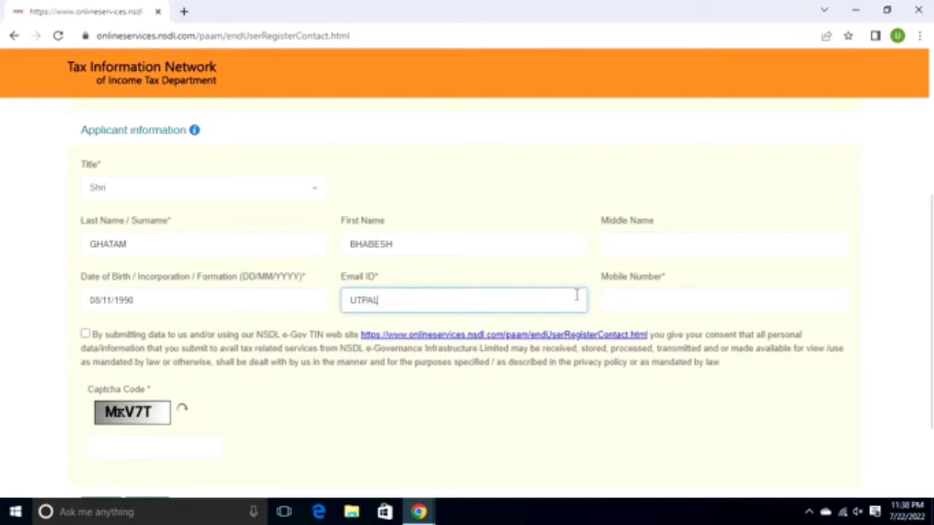
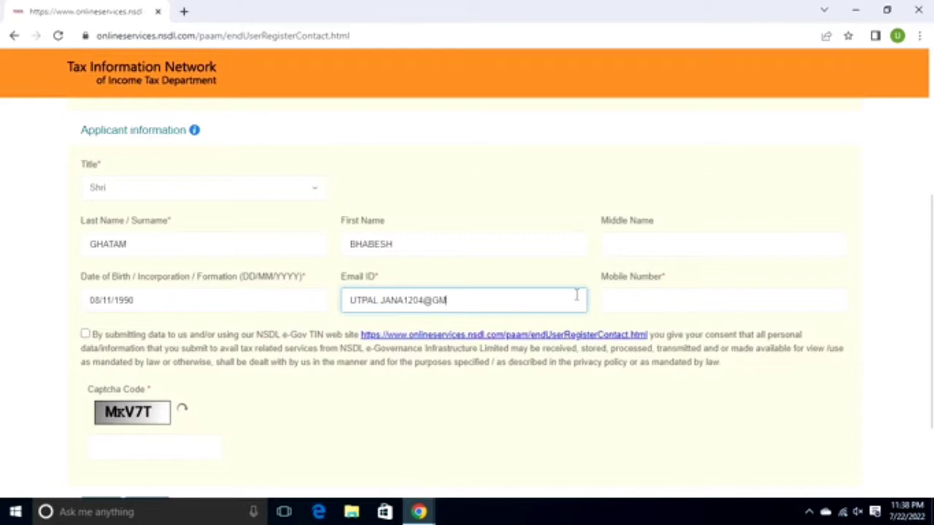
click(626, 305)
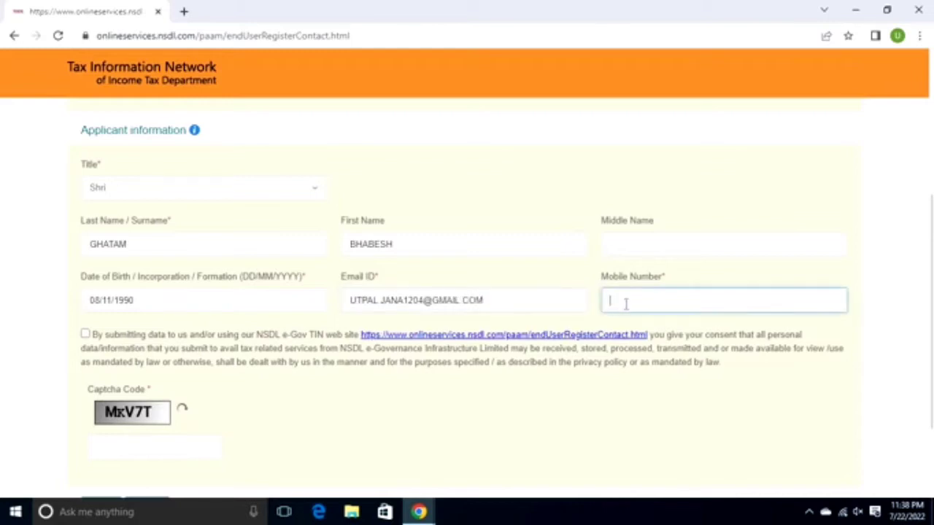
- Accept the data-use consent, fill in the captcha code, and submit the registration
click(86, 334)
click(131, 448)
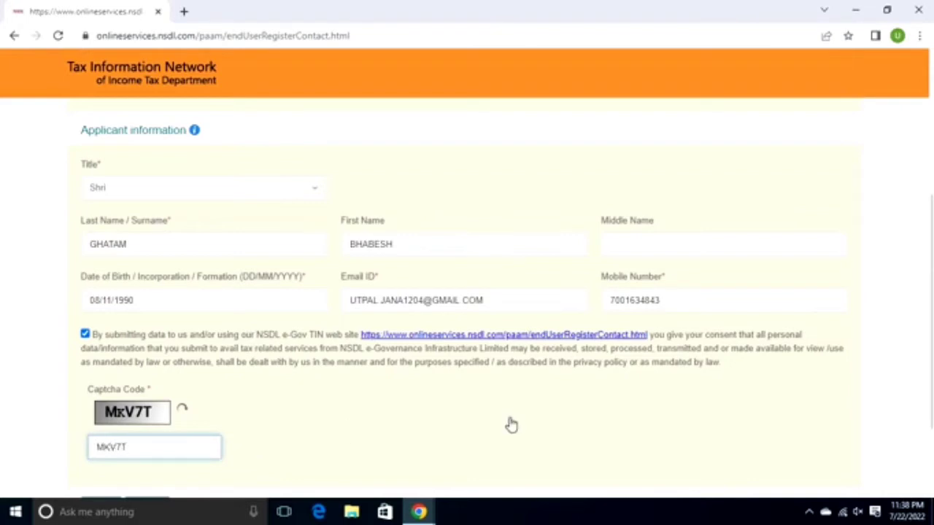
scroll(509, 426, down, 3)
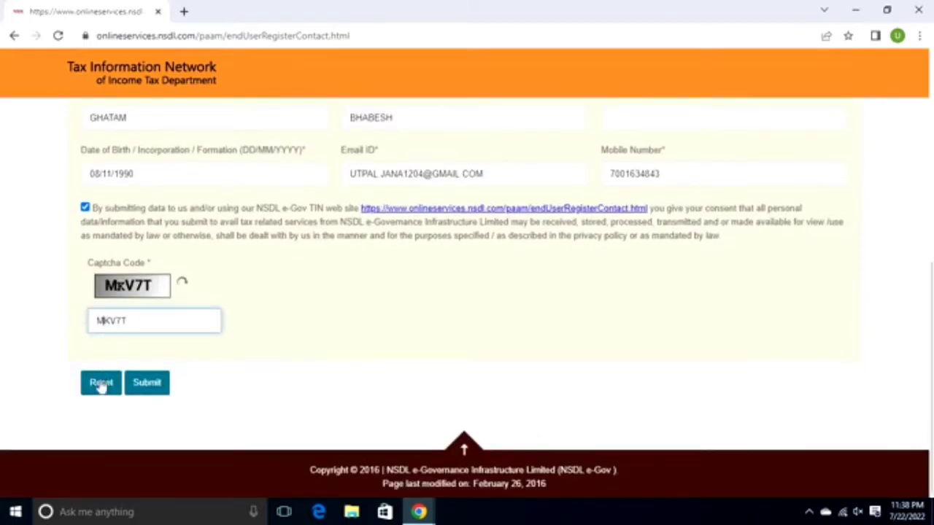
click(165, 392)
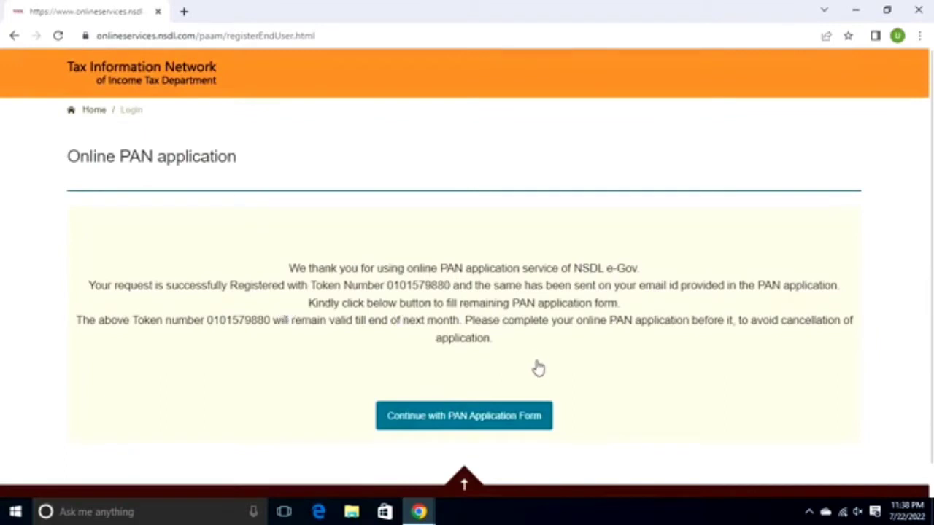
- Choose 'Continue with PAN Application Form' on the registration success page
scroll(537, 369, down, 1)
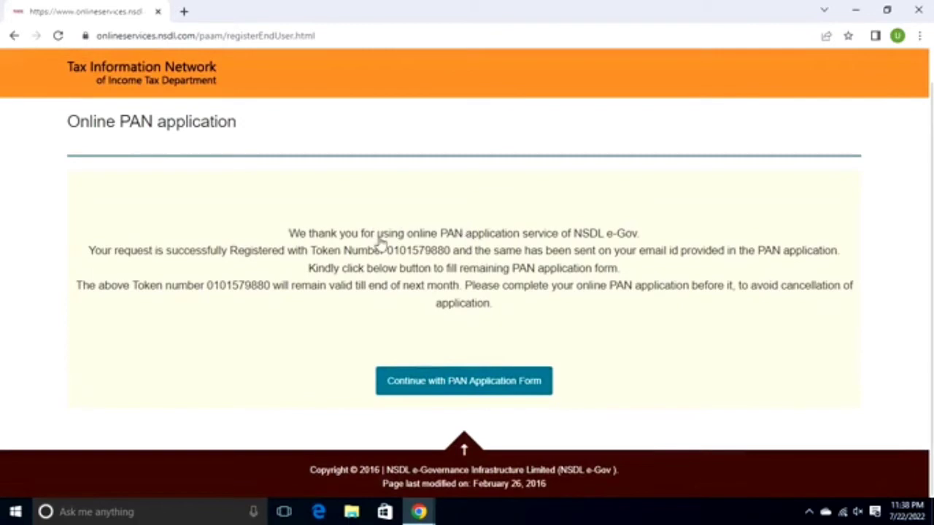
click(465, 381)
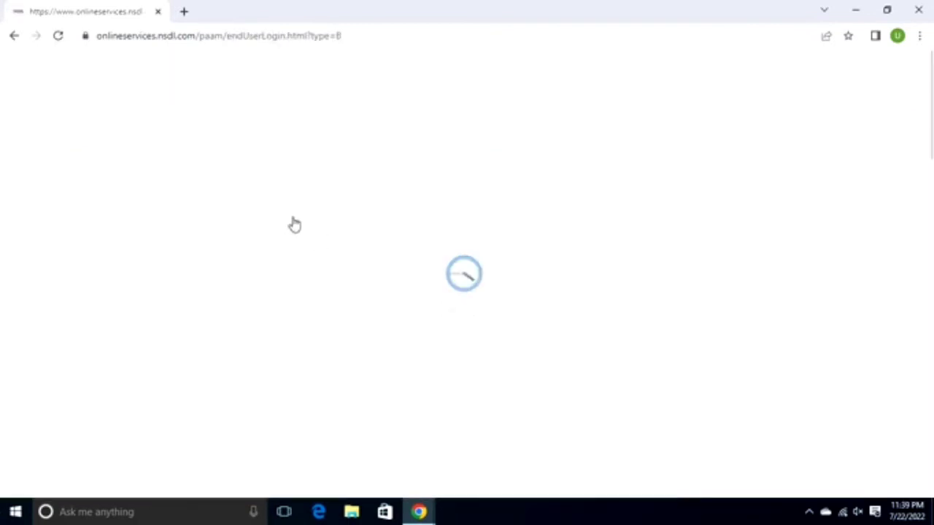
- Fill in the Aadhaar last-four-digits field and set photograph printing consent to Yes
scroll(323, 267, down, 2)
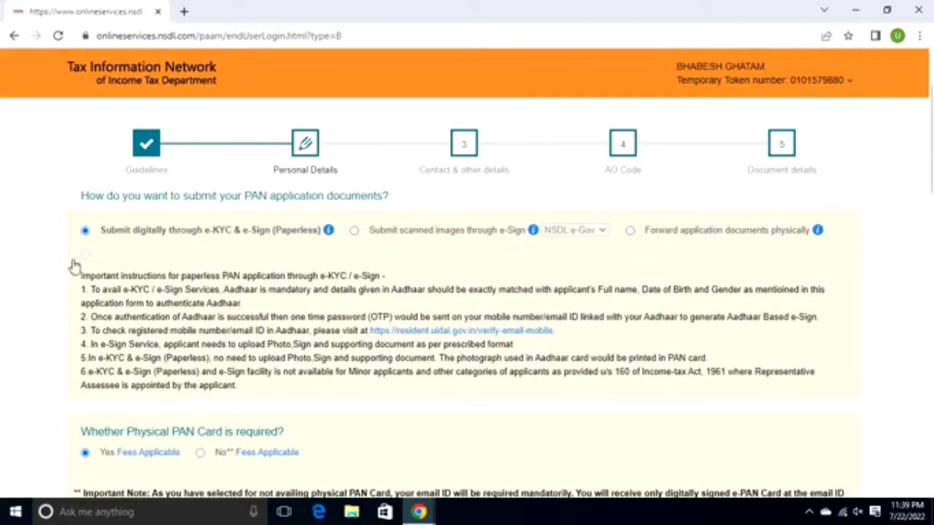
scroll(182, 226, down, 1)
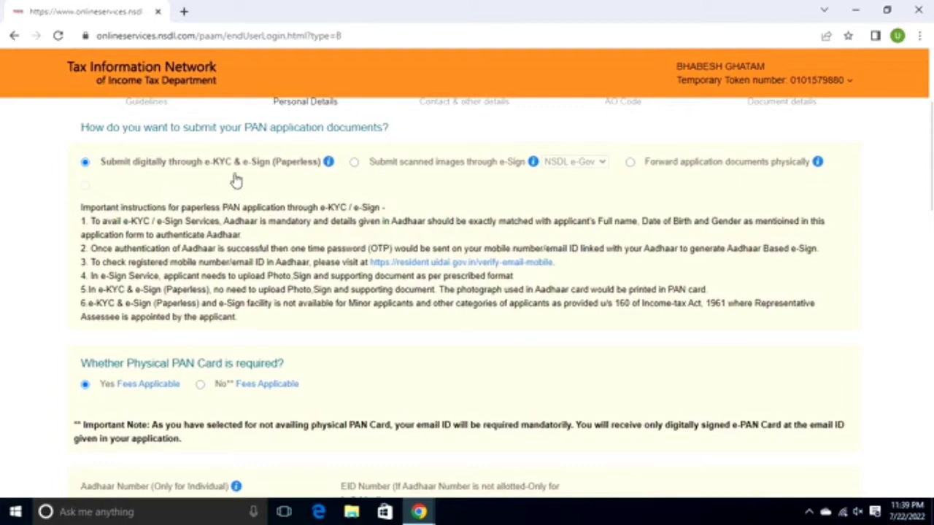
scroll(197, 278, down, 3)
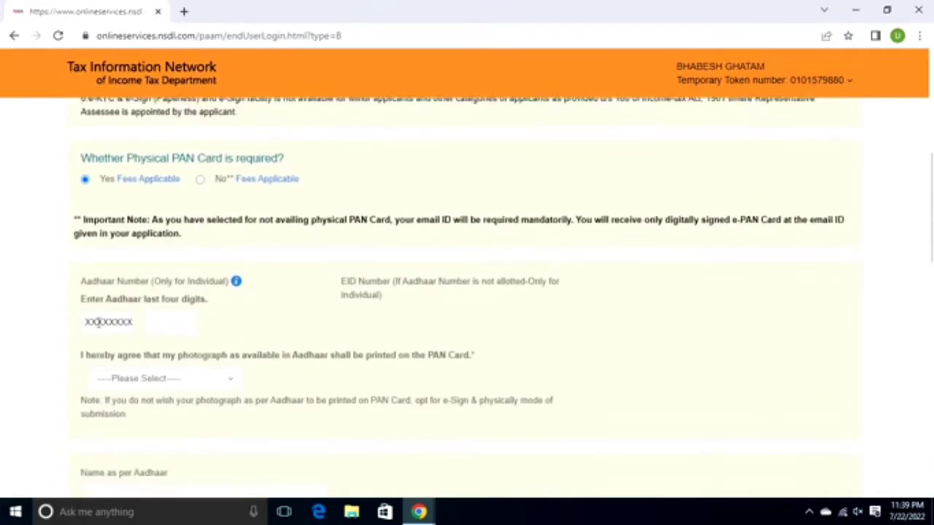
click(92, 322)
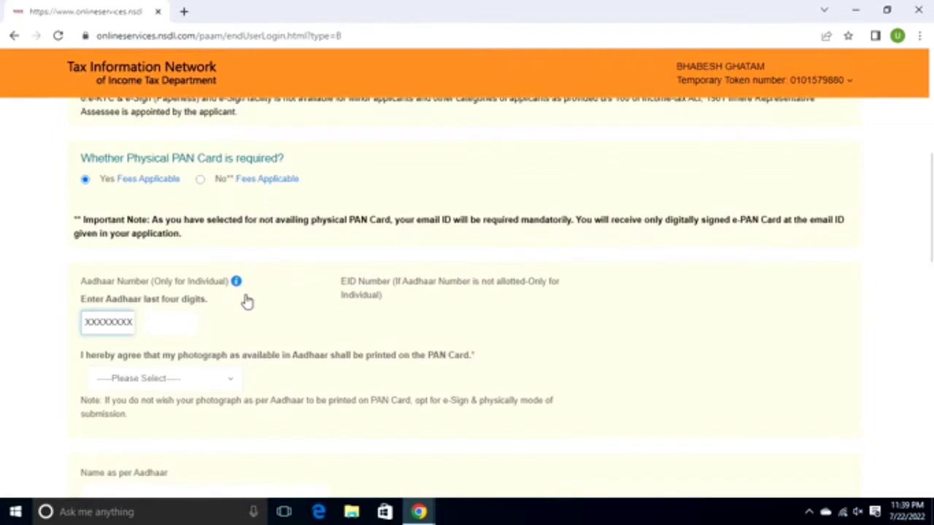
scroll(214, 324, down, 2)
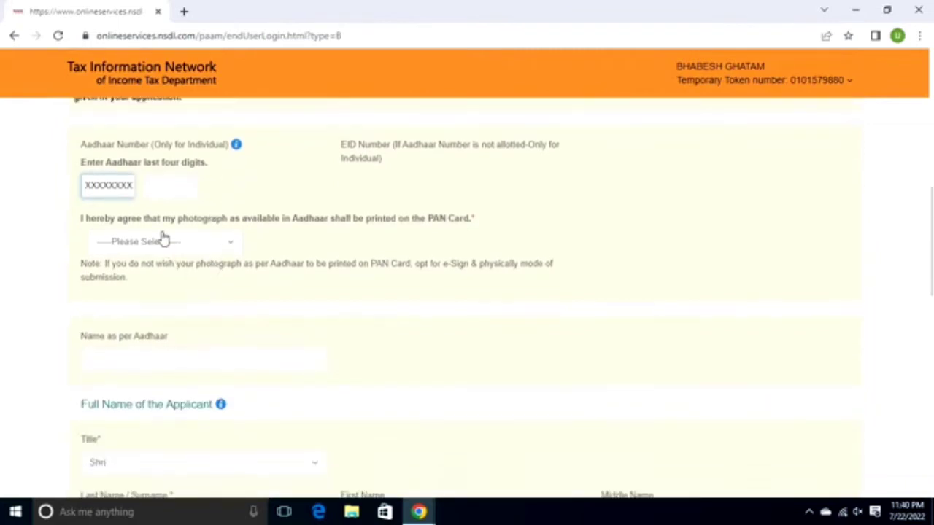
click(226, 246)
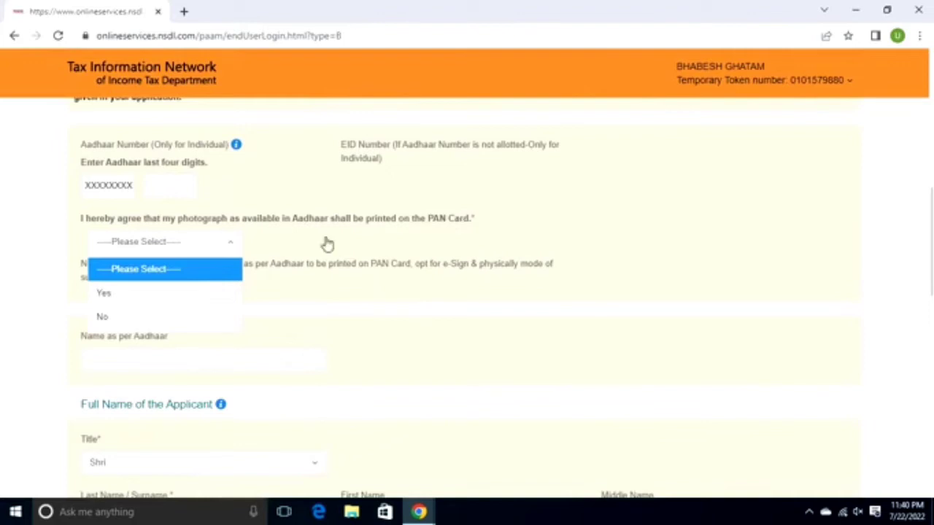
click(141, 299)
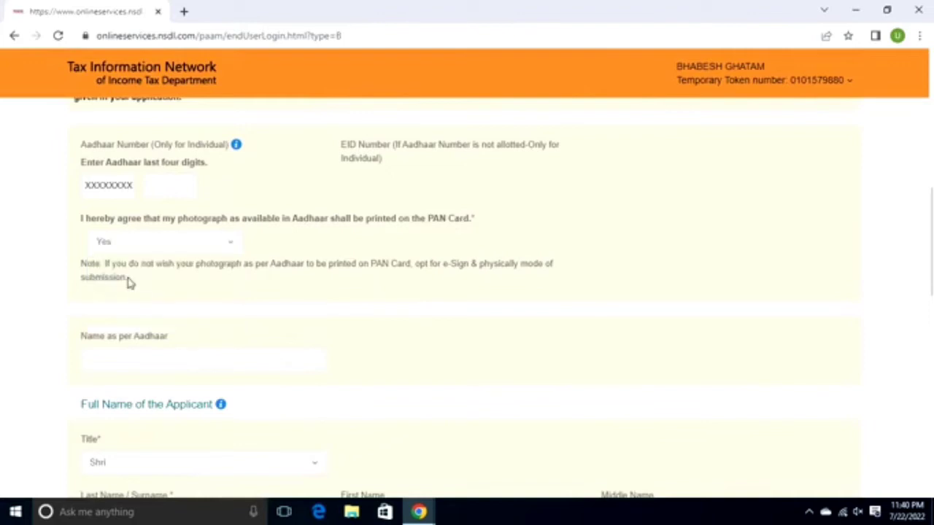
scroll(219, 292, down, 2)
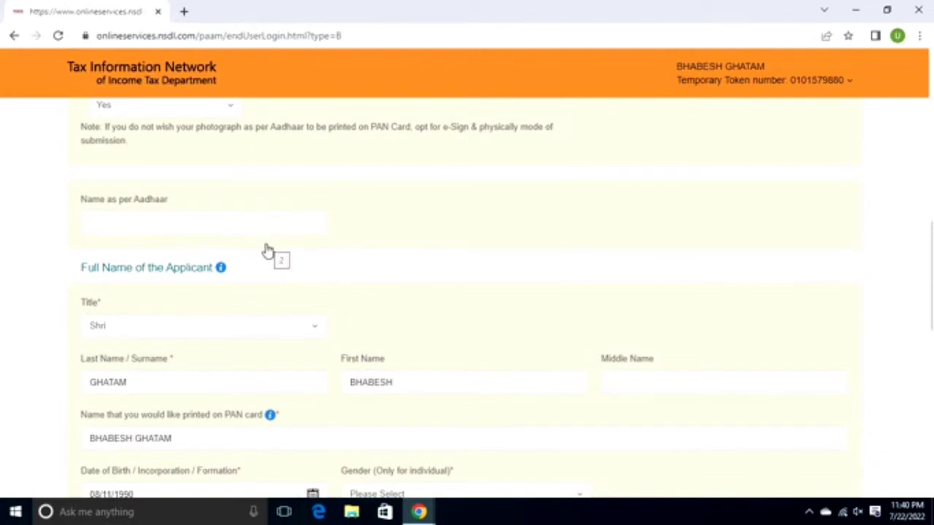
- Choose Male in the Gender dropdown
scroll(267, 250, down, 2)
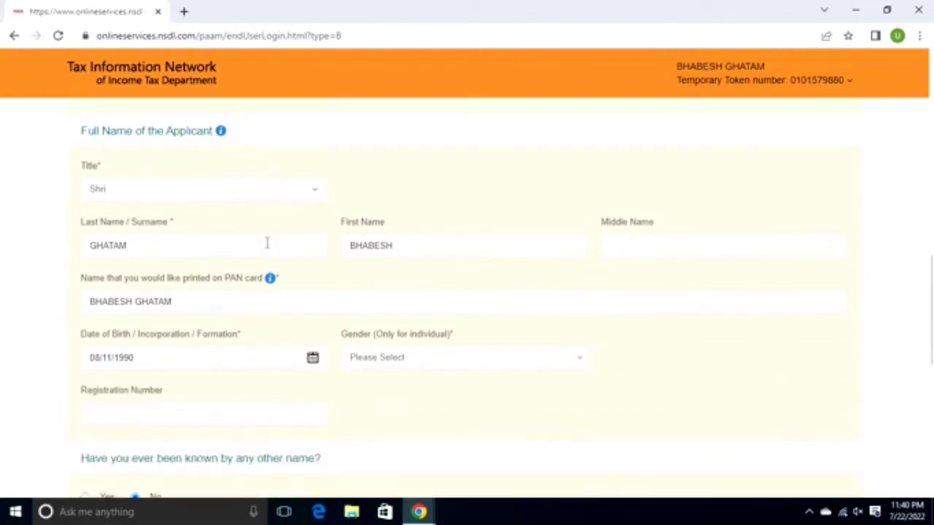
scroll(267, 243, down, 2)
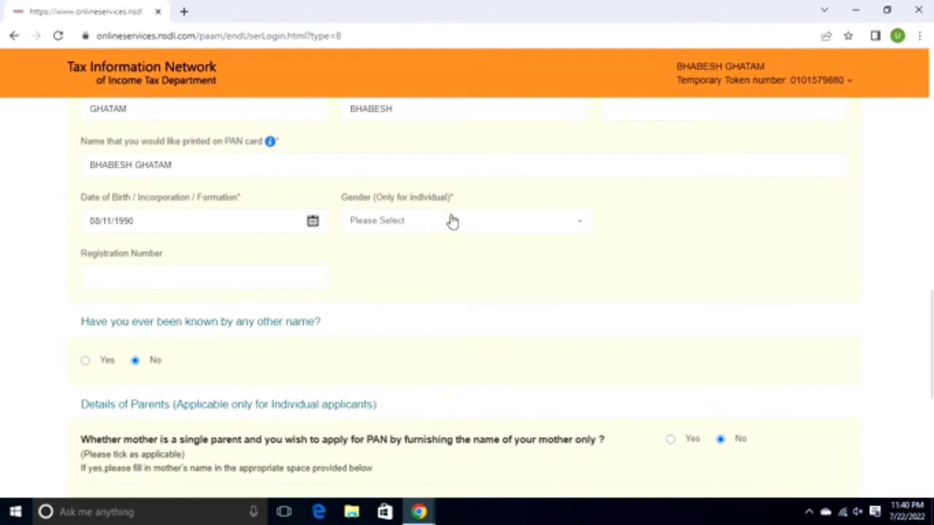
click(496, 221)
click(384, 272)
scroll(192, 326, down, 2)
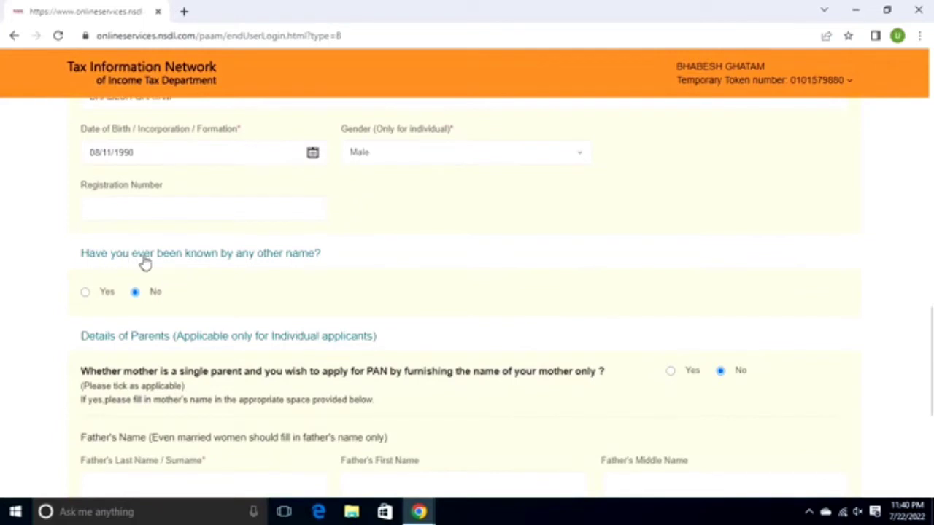
- Review the parents' details with Father's Name set as the name to print
scroll(149, 299, down, 2)
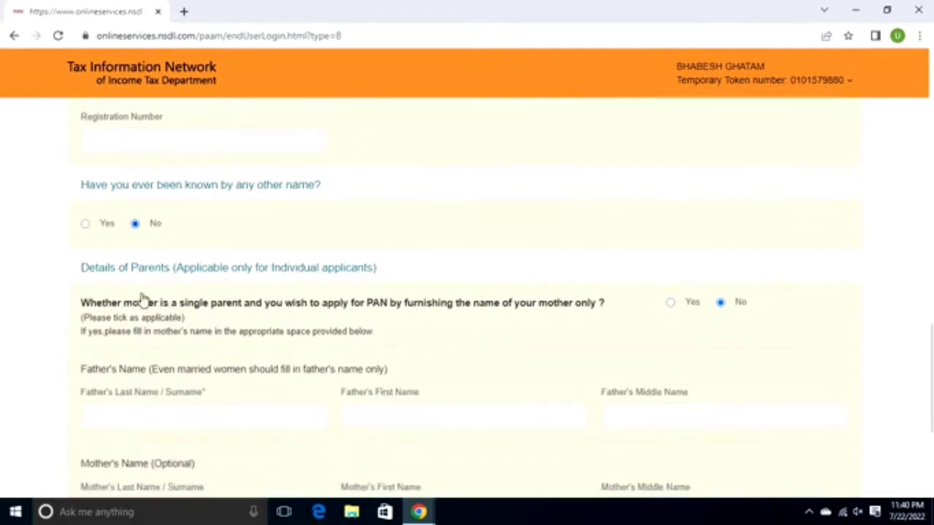
scroll(141, 355, down, 4)
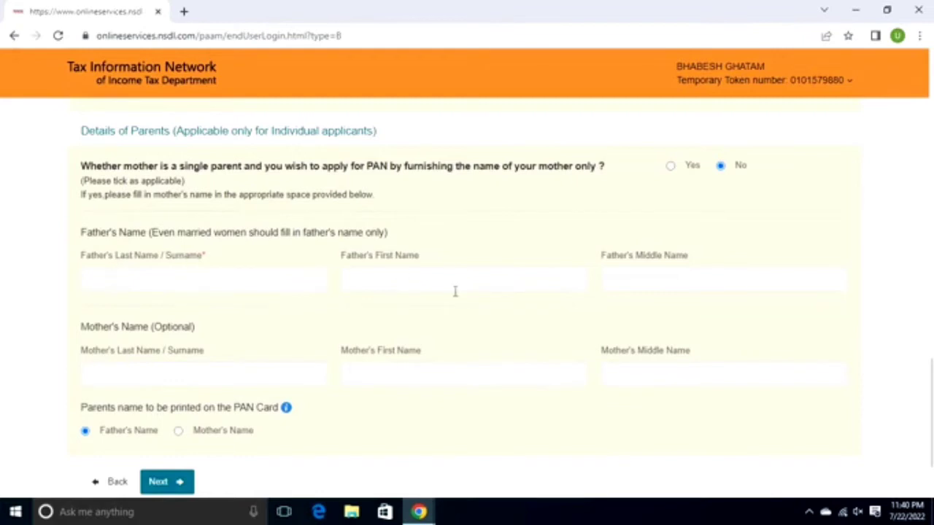
scroll(455, 291, down, 1)
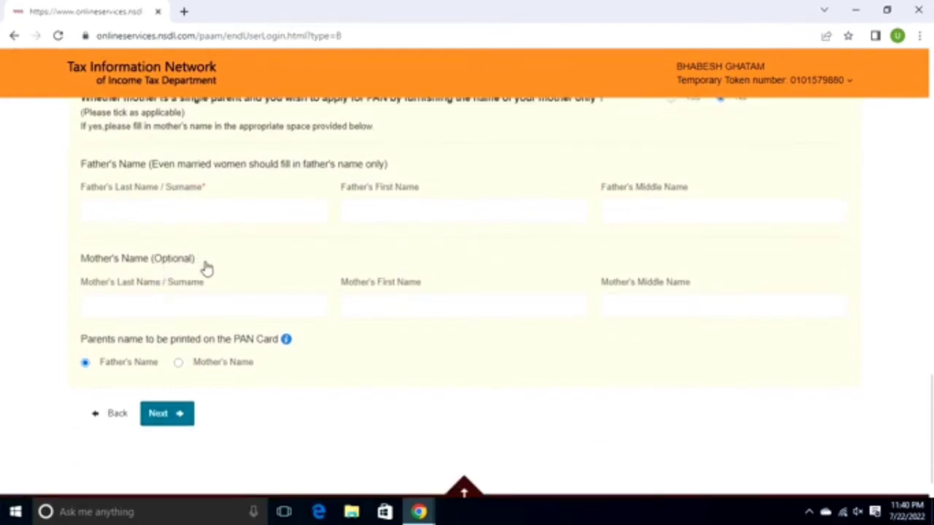
scroll(209, 267, down, 1)
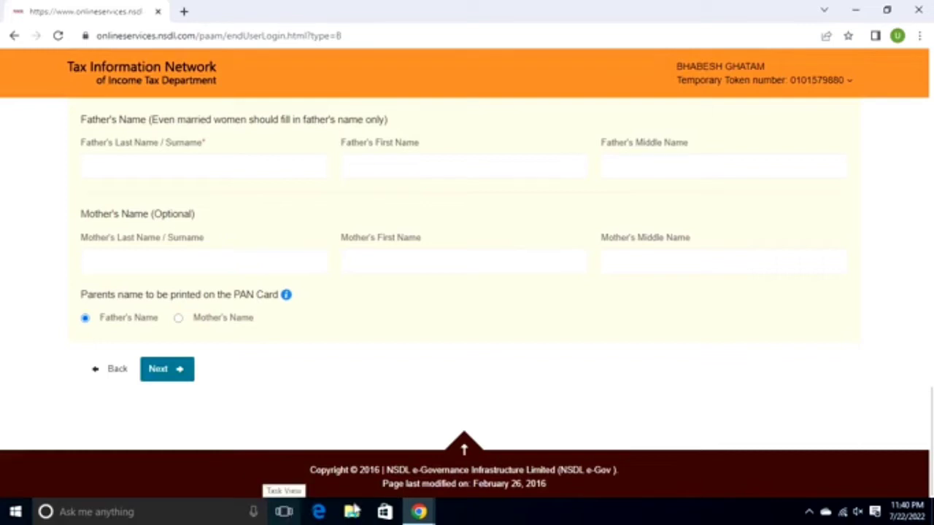
click(284, 512)
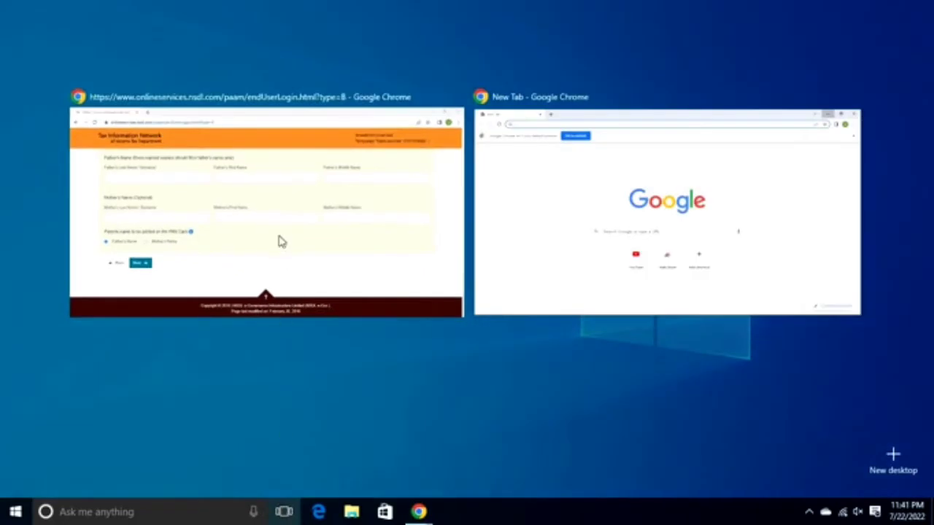
click(280, 238)
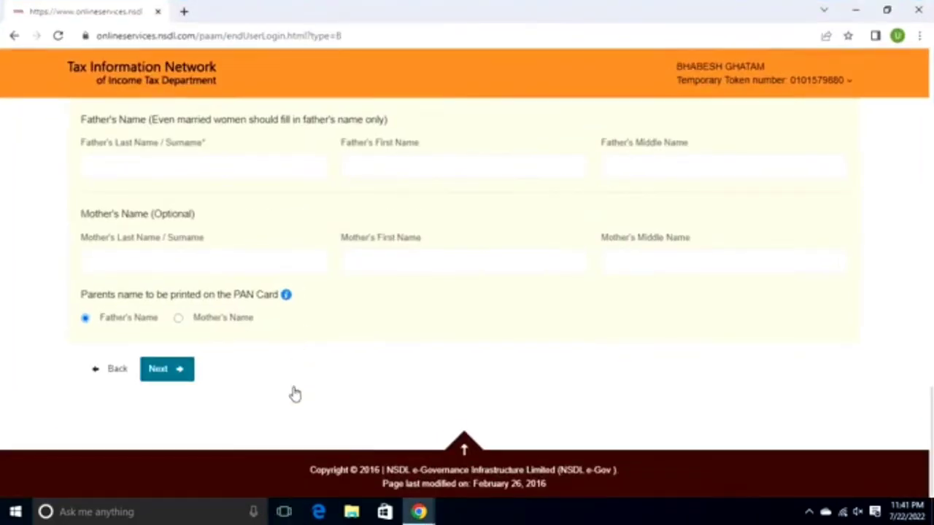
scroll(295, 394, up, 15)
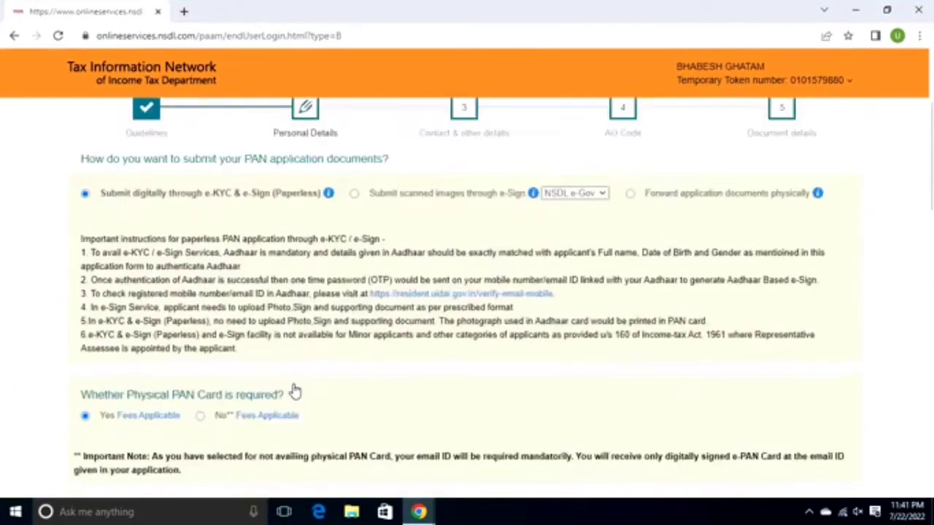
- Pick city MIDNAPUR, choose AO code WARD 39(1), and go on to Document details
scroll(295, 392, up, 3)
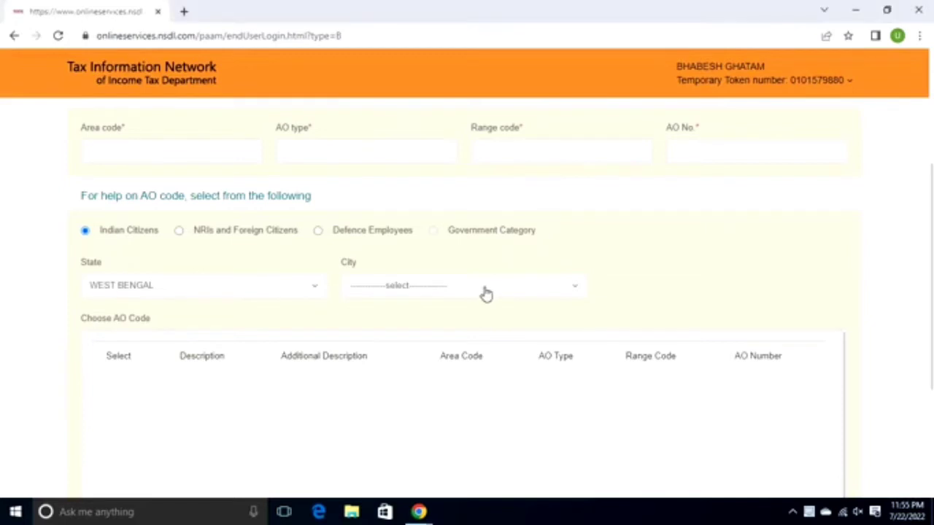
click(457, 284)
scroll(450, 229, down, 5)
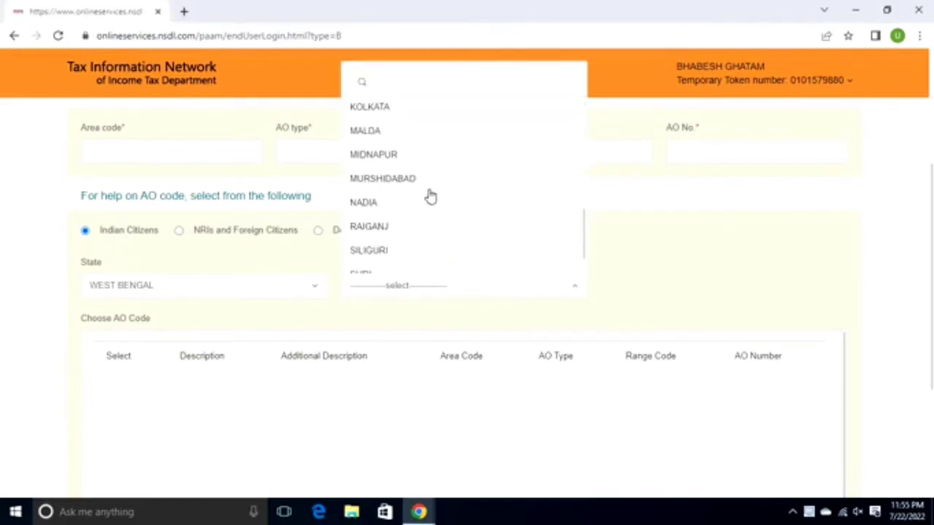
click(416, 162)
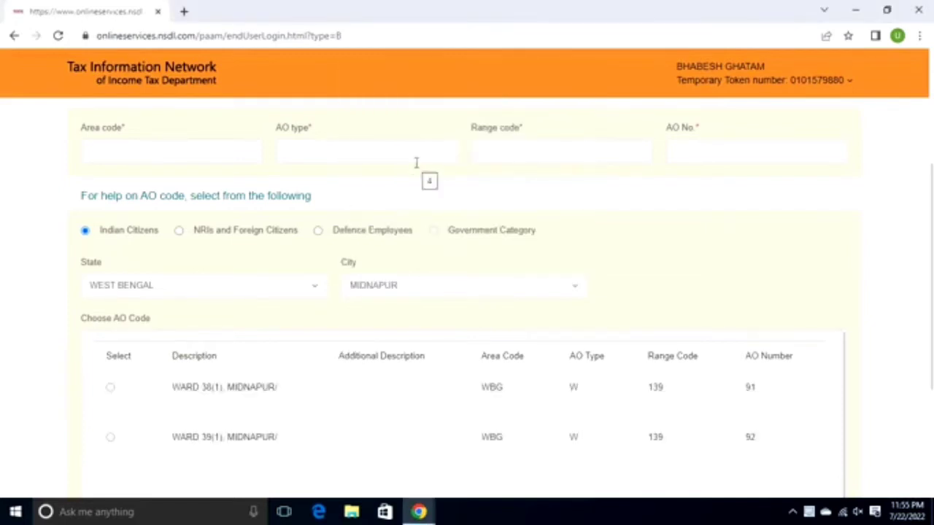
scroll(338, 328, down, 2)
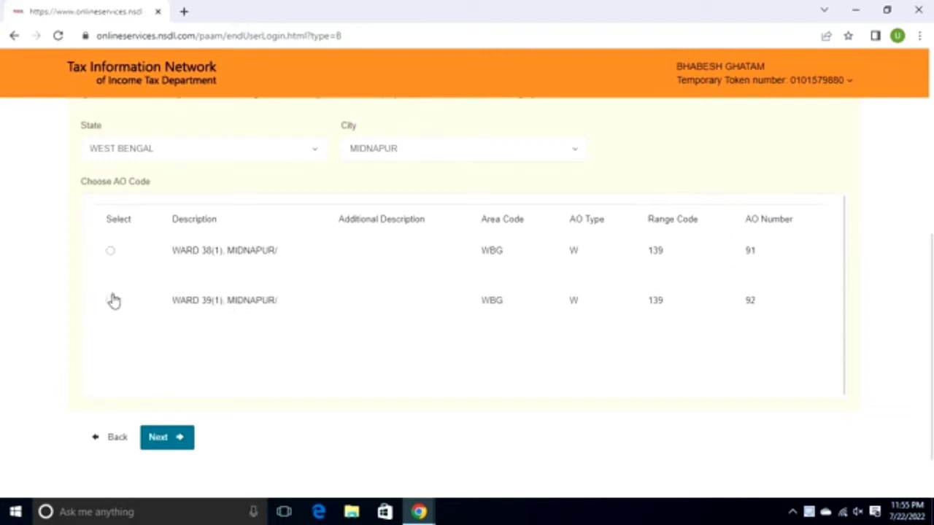
click(110, 302)
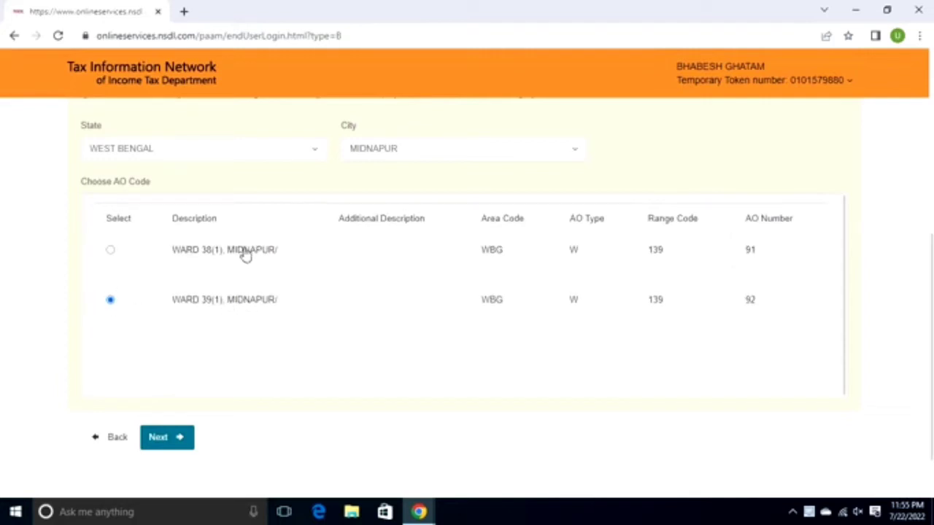
click(167, 440)
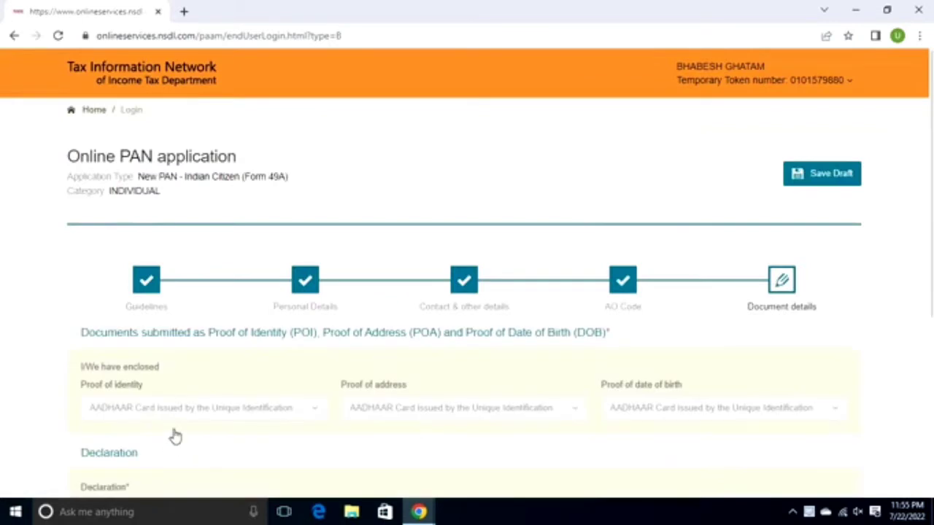
- Declare as Himself/Herself, enter the place of declaration, and submit the form
scroll(264, 399, down, 2)
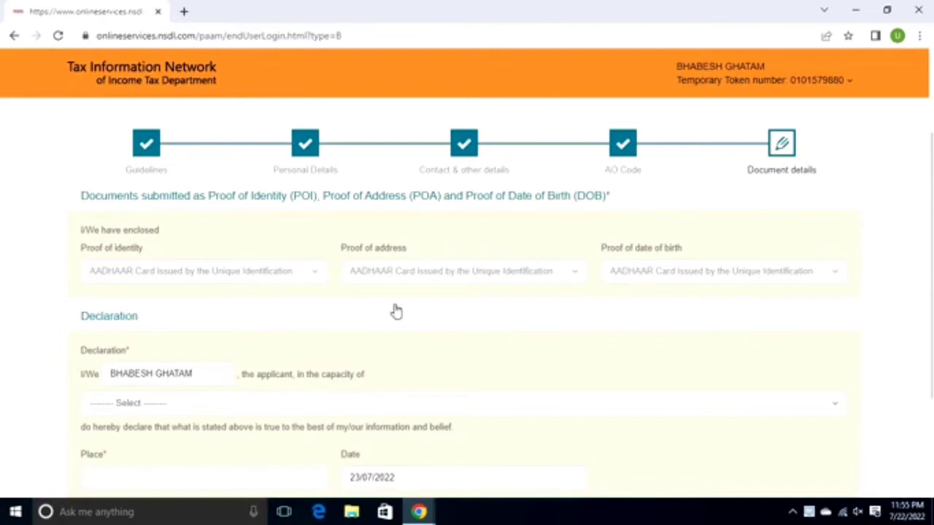
scroll(290, 300, down, 2)
click(240, 269)
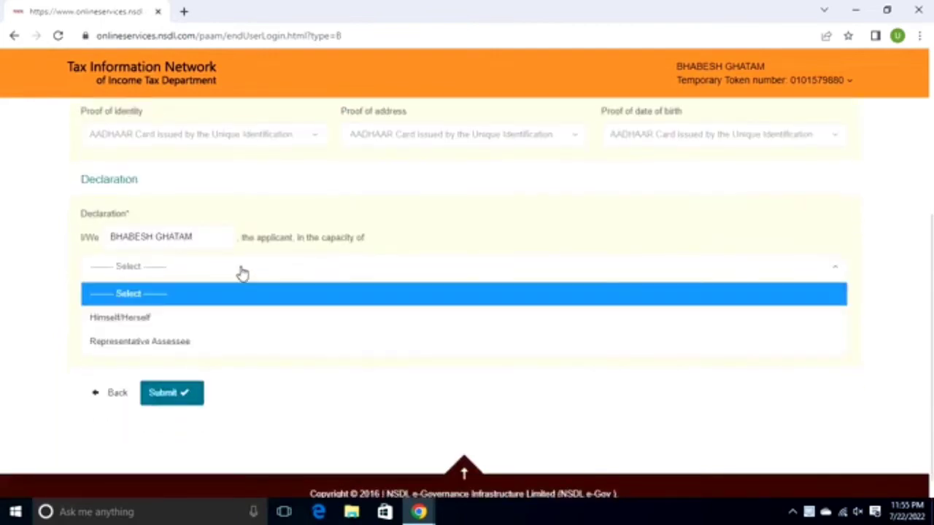
click(130, 320)
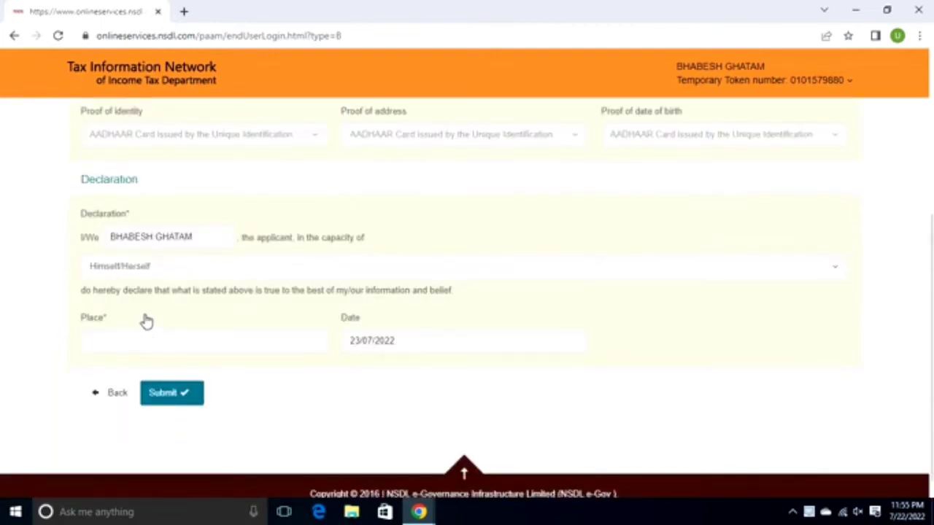
scroll(144, 321, down, 1)
click(146, 316)
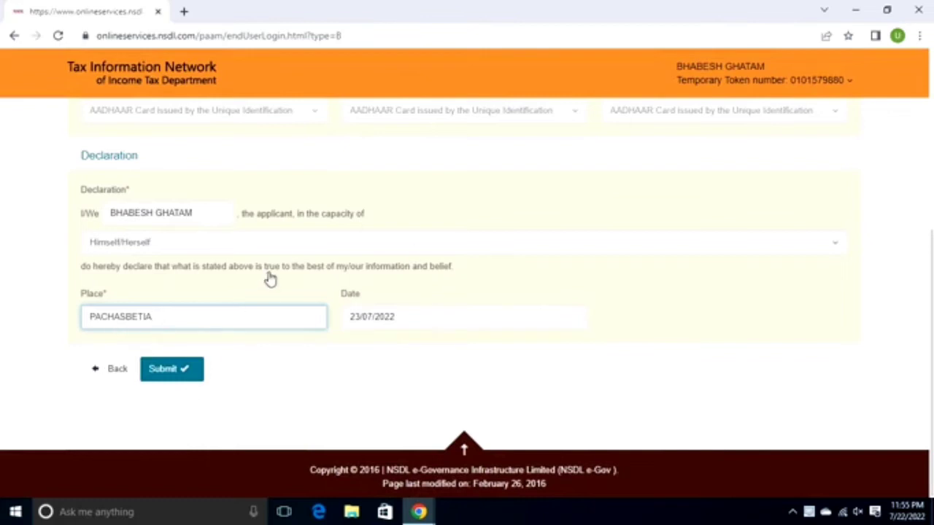
scroll(267, 277, up, 1)
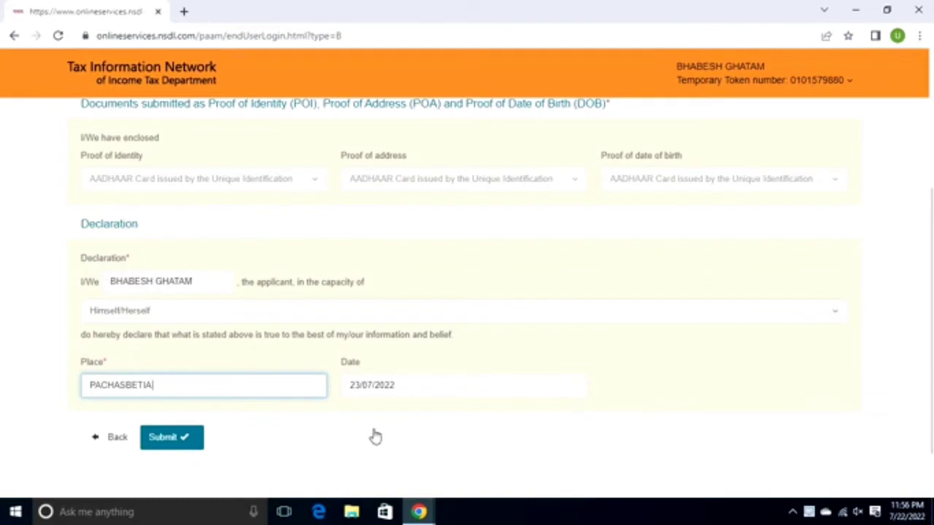
scroll(211, 395, down, 1)
click(153, 365)
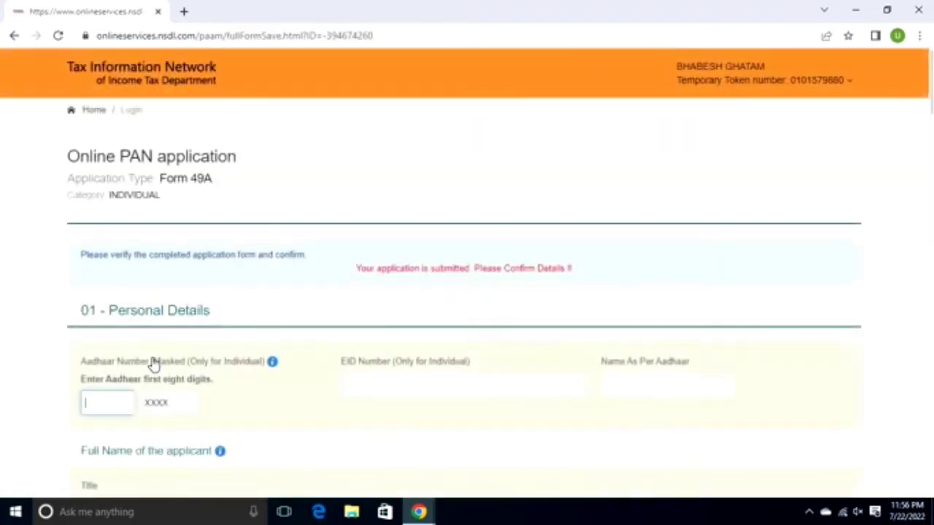
- Scroll through the applicant's personal details, the photograph consent and the father's name
scroll(153, 365, down, 1)
scroll(146, 343, down, 1)
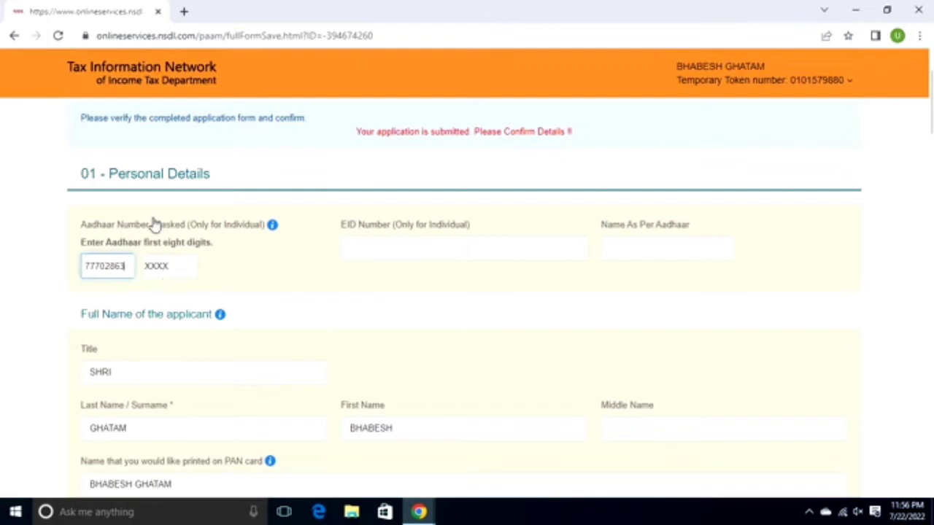
scroll(153, 224, down, 3)
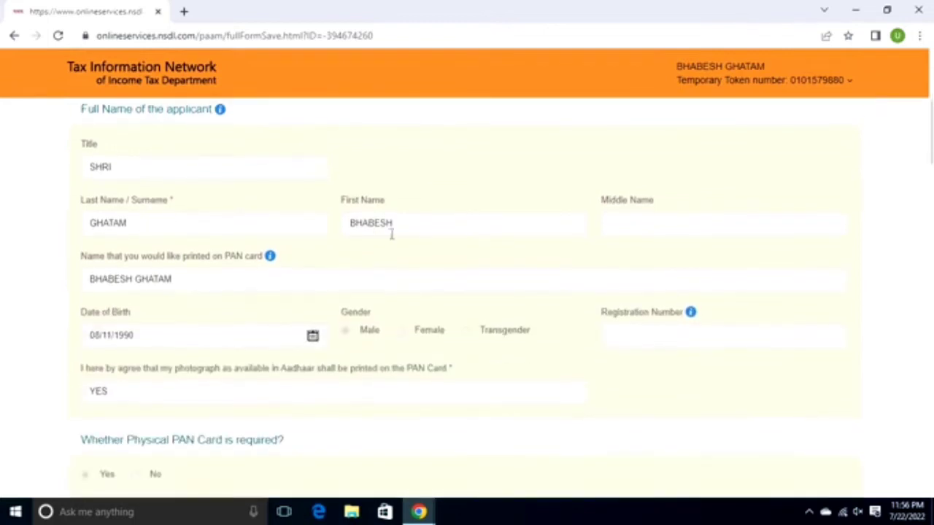
scroll(367, 248, down, 1)
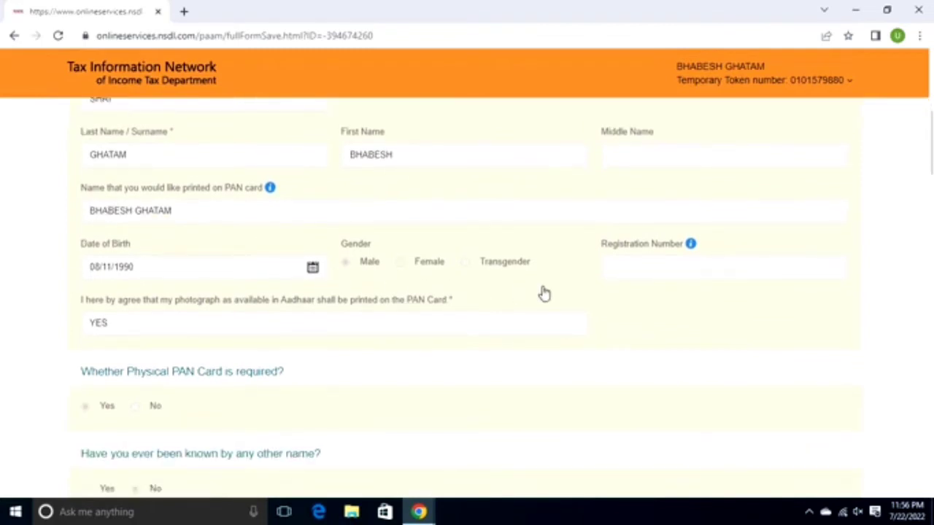
scroll(123, 251, down, 1)
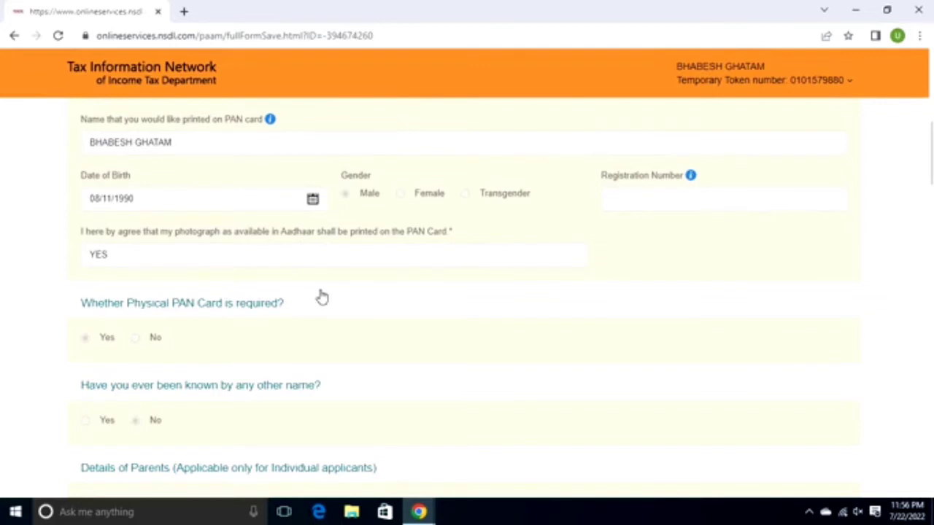
scroll(319, 296, down, 2)
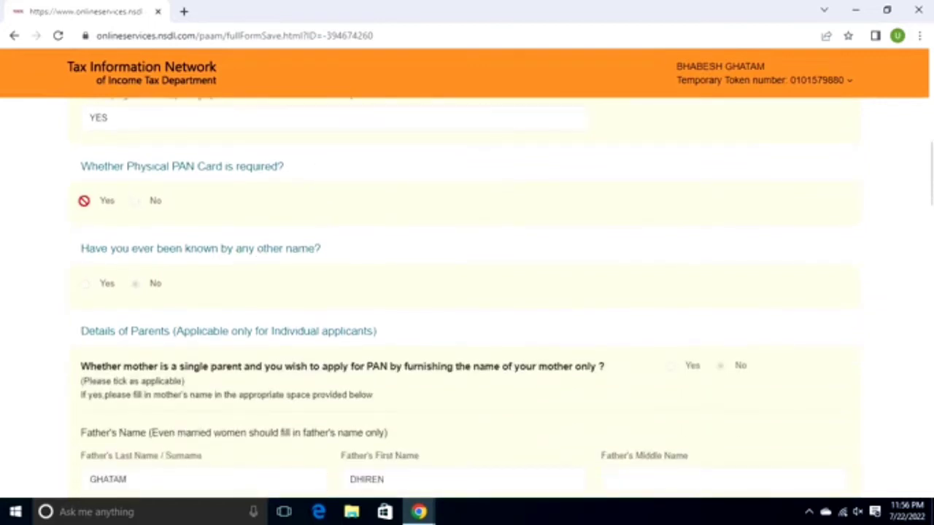
scroll(146, 279, down, 3)
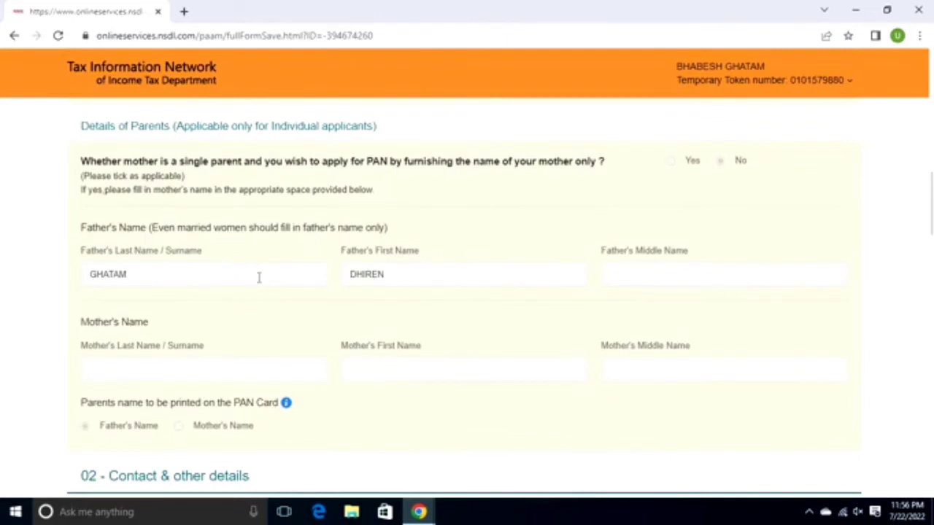
scroll(258, 277, down, 1)
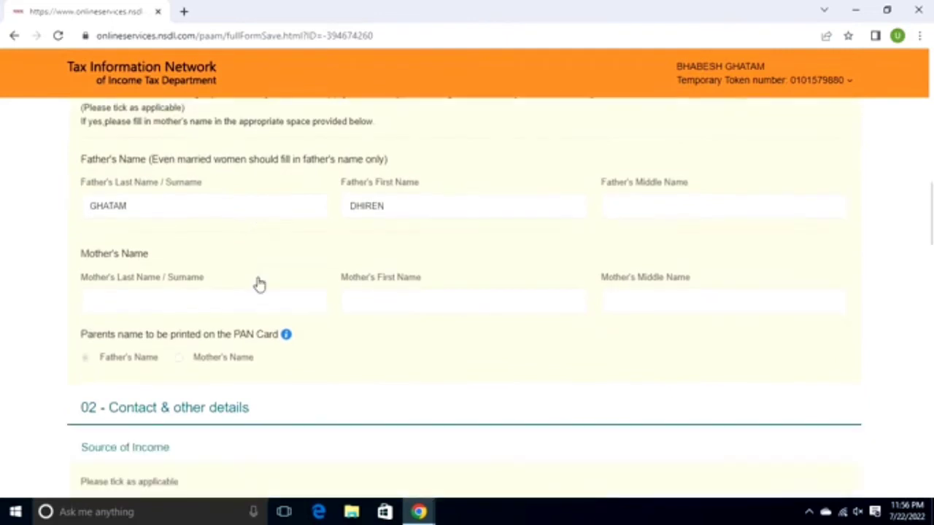
- Review the Aadhaar proof documents and the declaration, then submit the form with Proceed
scroll(251, 284, down, 1)
scroll(215, 276, down, 1)
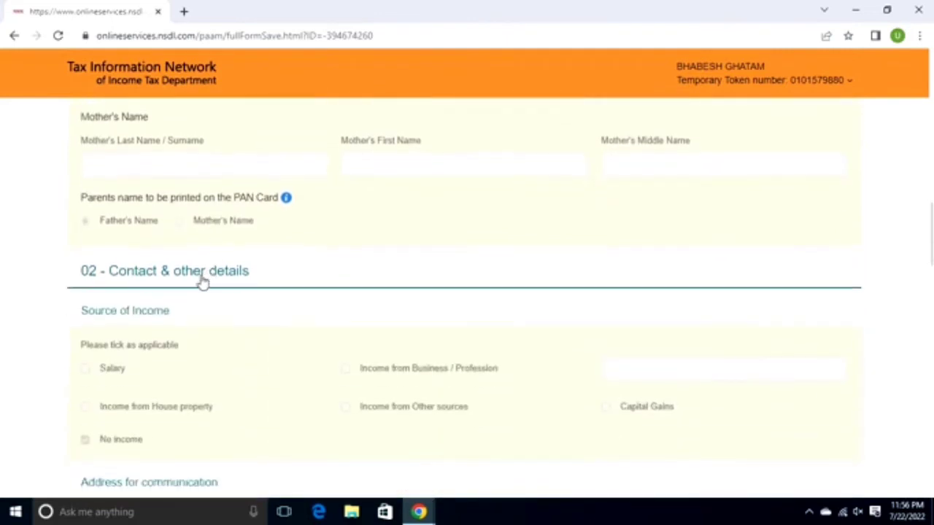
scroll(271, 284, down, 3)
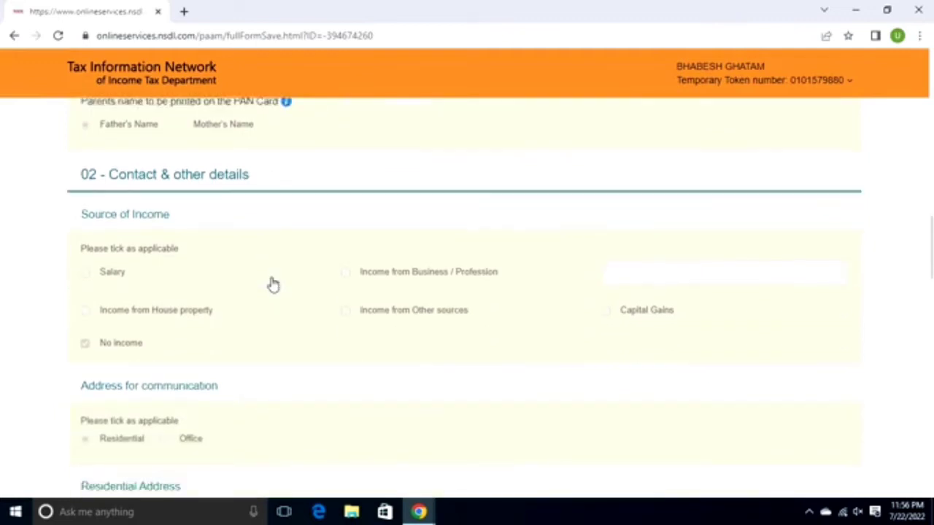
scroll(205, 285, down, 2)
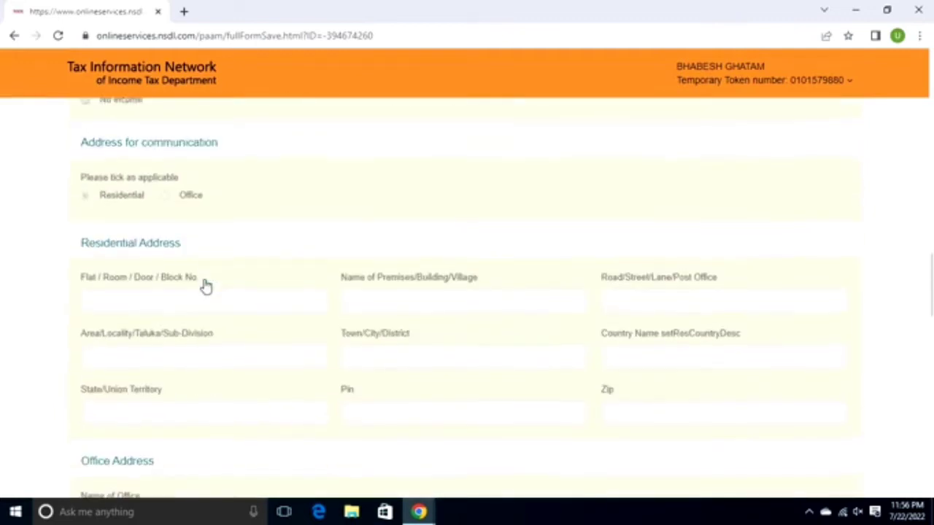
scroll(206, 286, down, 1)
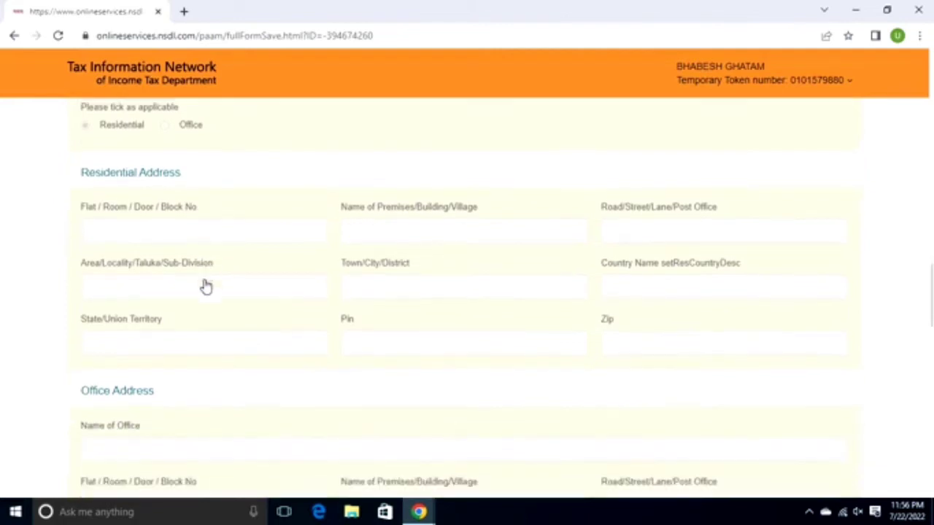
scroll(206, 281, down, 1)
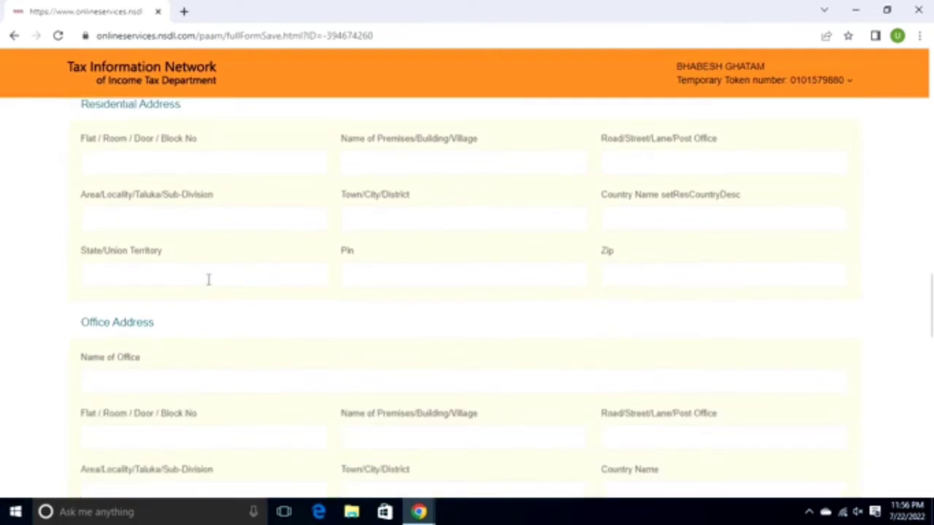
scroll(223, 271, down, 2)
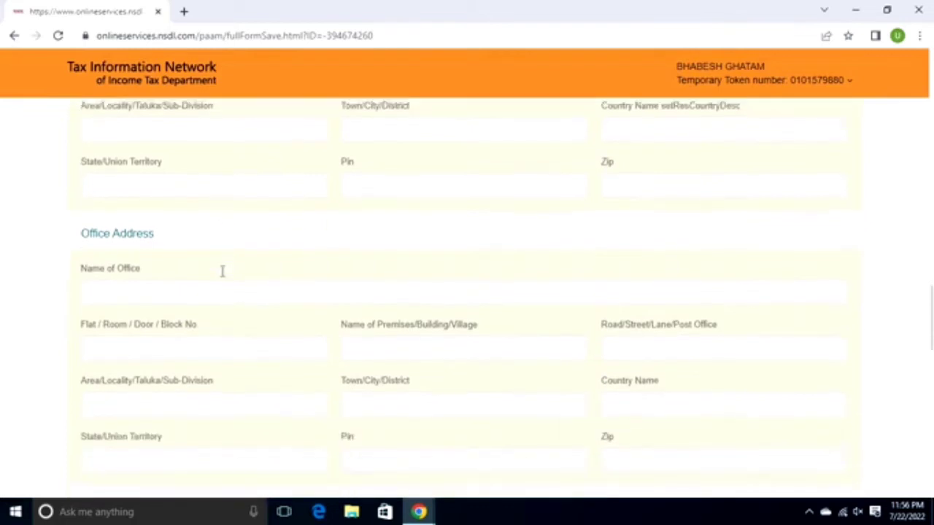
scroll(222, 279, down, 1)
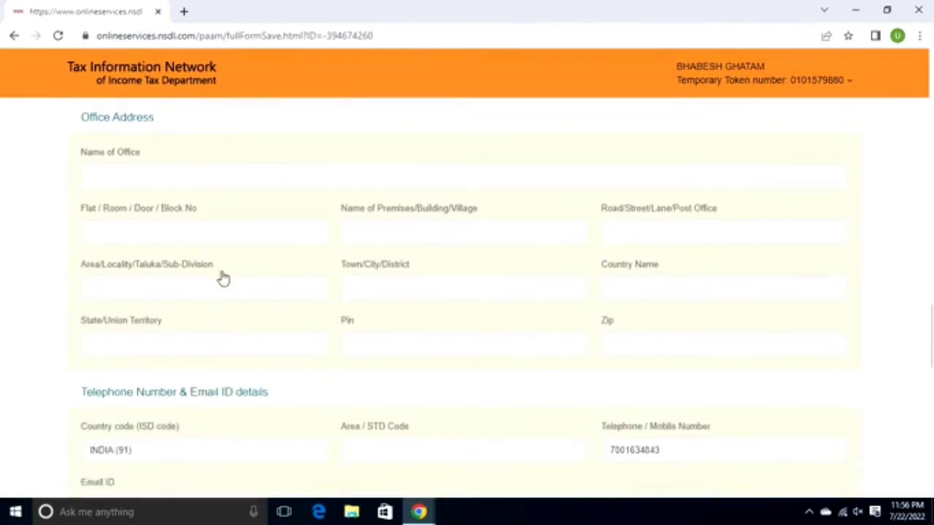
scroll(223, 279, down, 5)
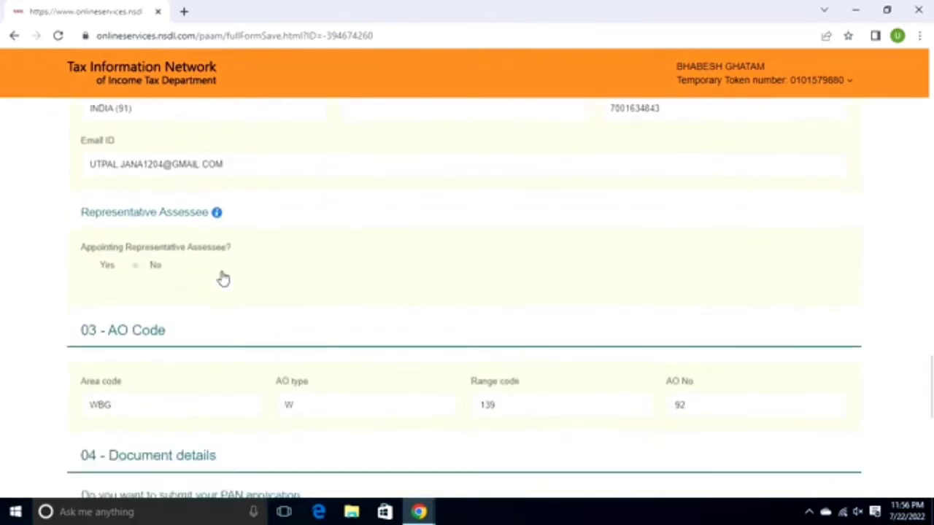
scroll(223, 278, down, 3)
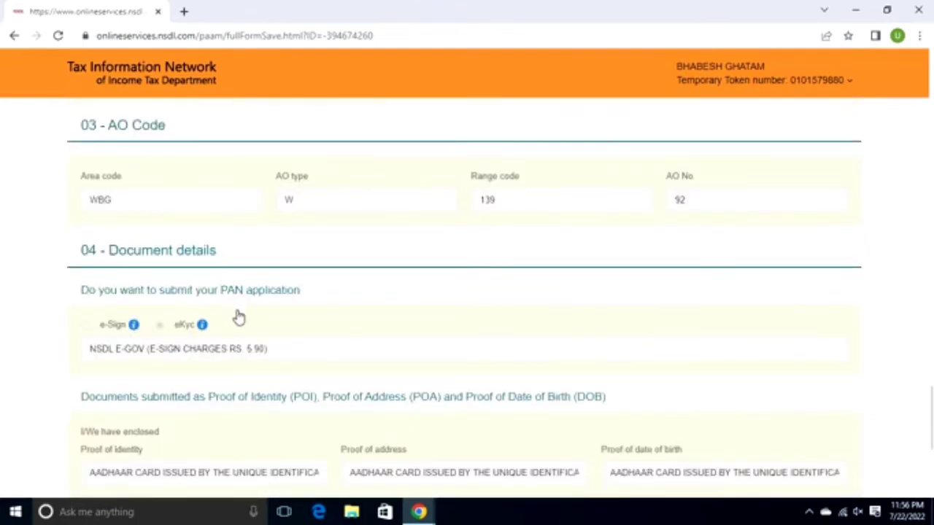
scroll(235, 313, down, 1)
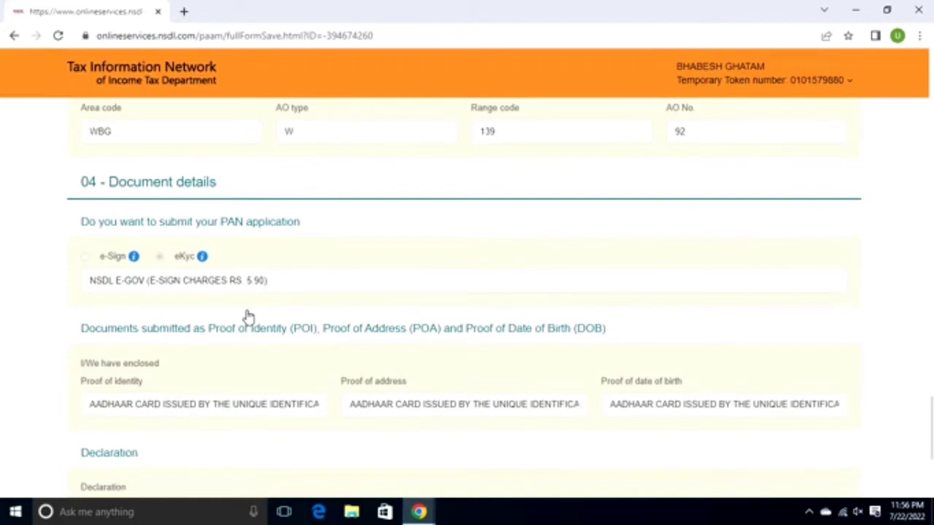
scroll(248, 316, down, 1)
scroll(234, 316, down, 1)
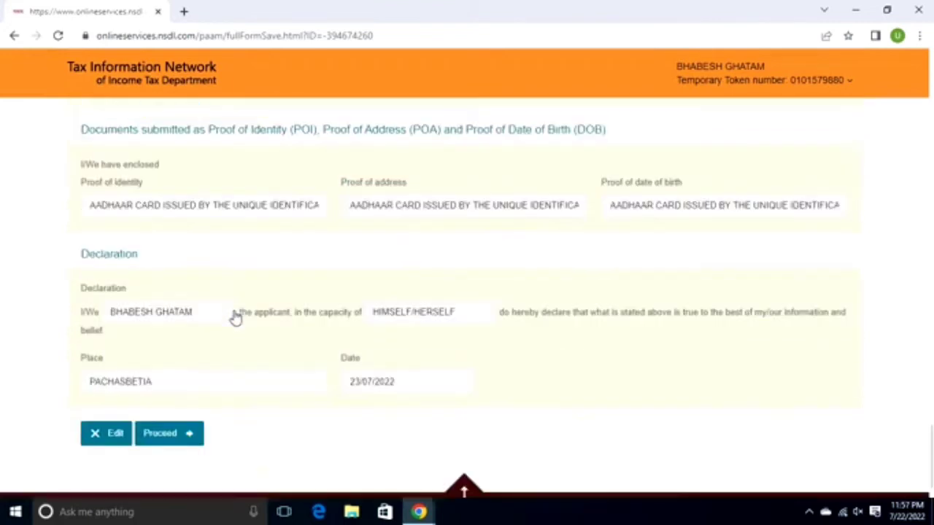
click(177, 431)
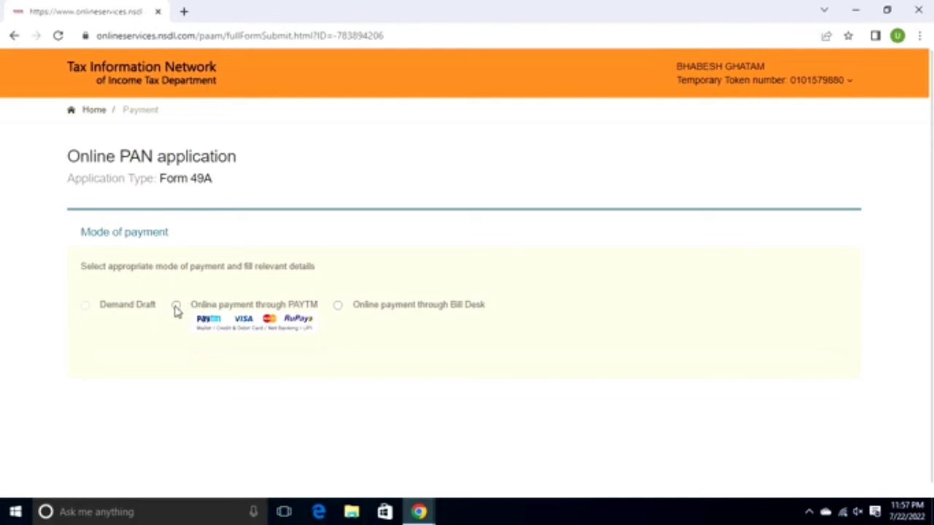
- Choose 'Online payment through PAYTM' as the mode of payment
click(176, 307)
scroll(317, 376, down, 3)
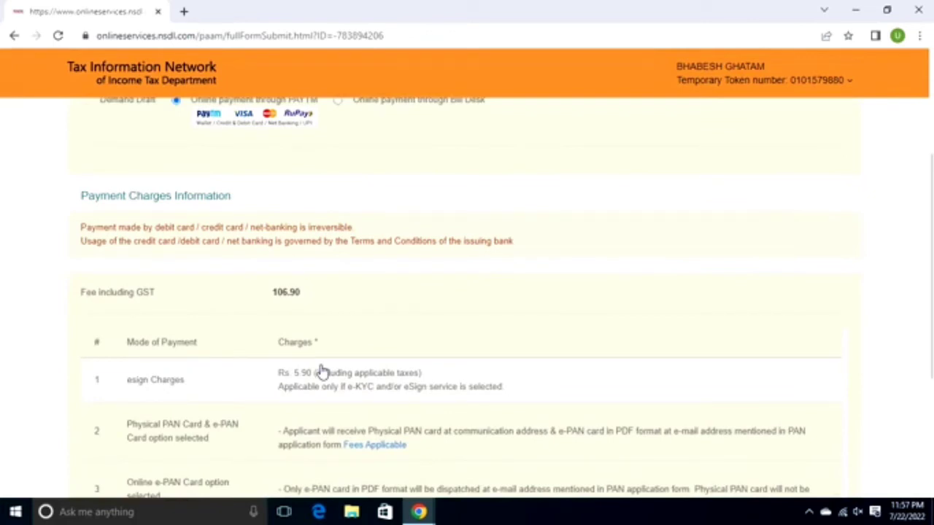
scroll(322, 372, down, 3)
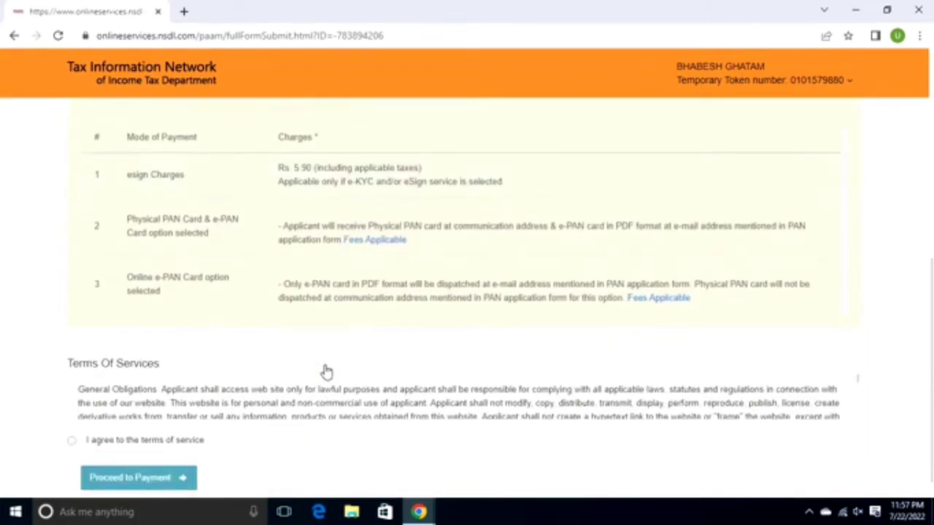
scroll(280, 374, down, 5)
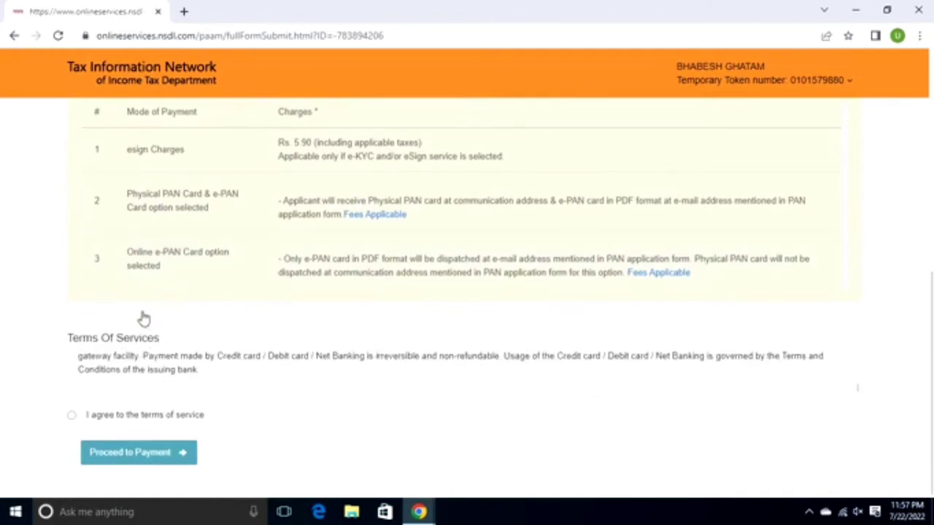
- Accept the terms of service and proceed to payment of the 106.90 fee
click(72, 415)
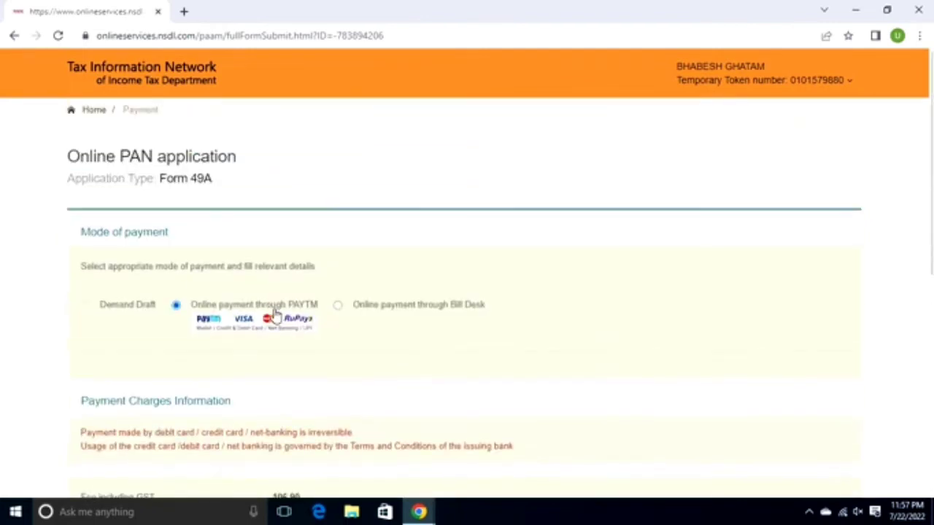
scroll(274, 315, down, 4)
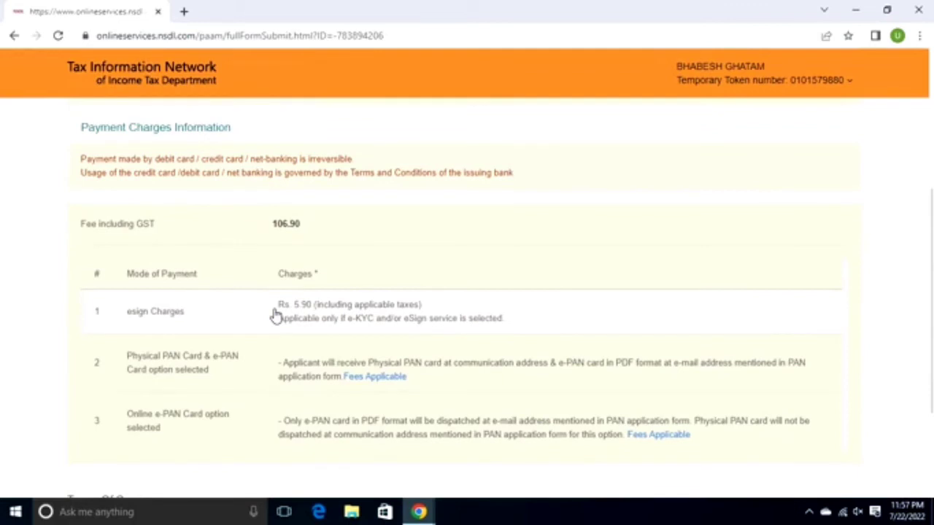
scroll(274, 315, down, 2)
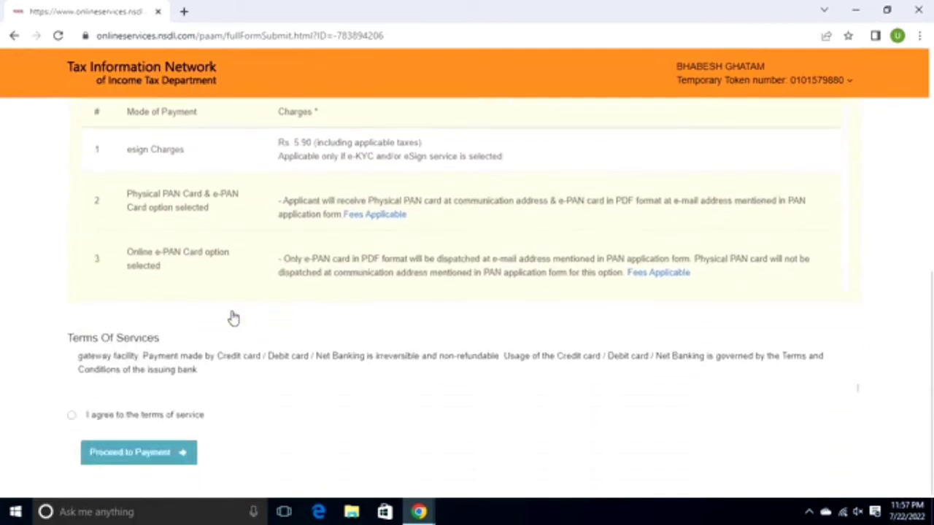
click(79, 420)
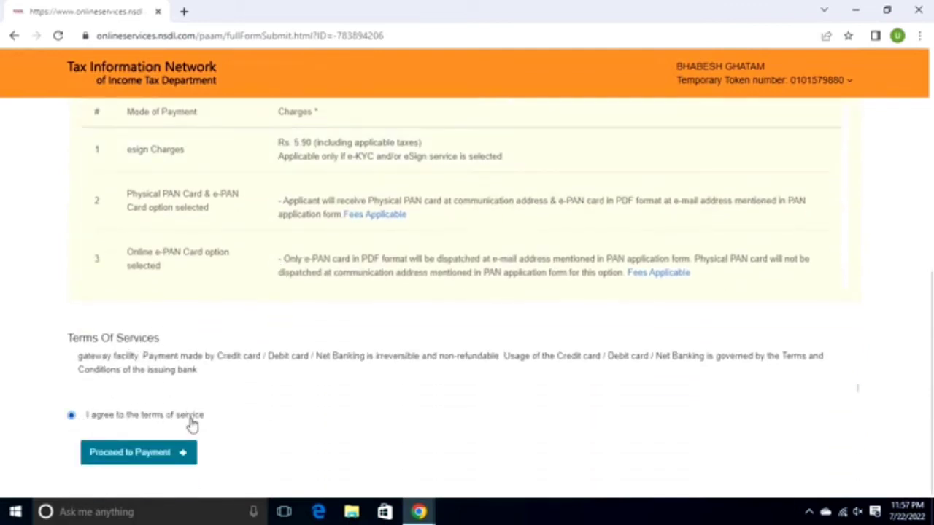
scroll(229, 388, up, 5)
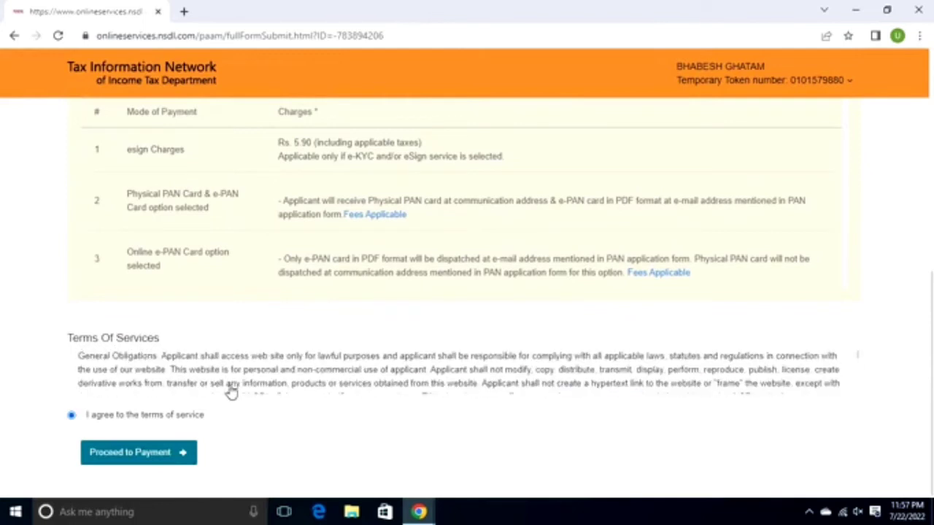
click(179, 454)
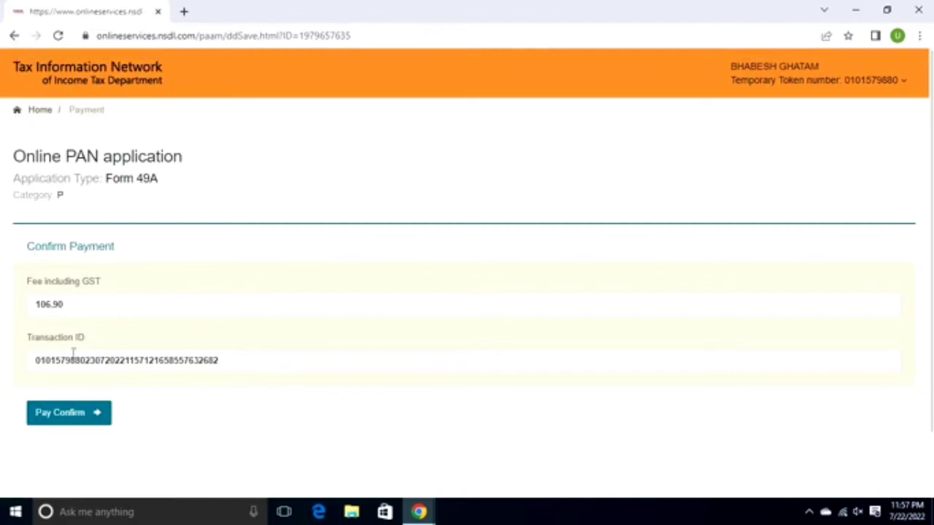
- Confirm payment of the 106.90 fee
click(81, 414)
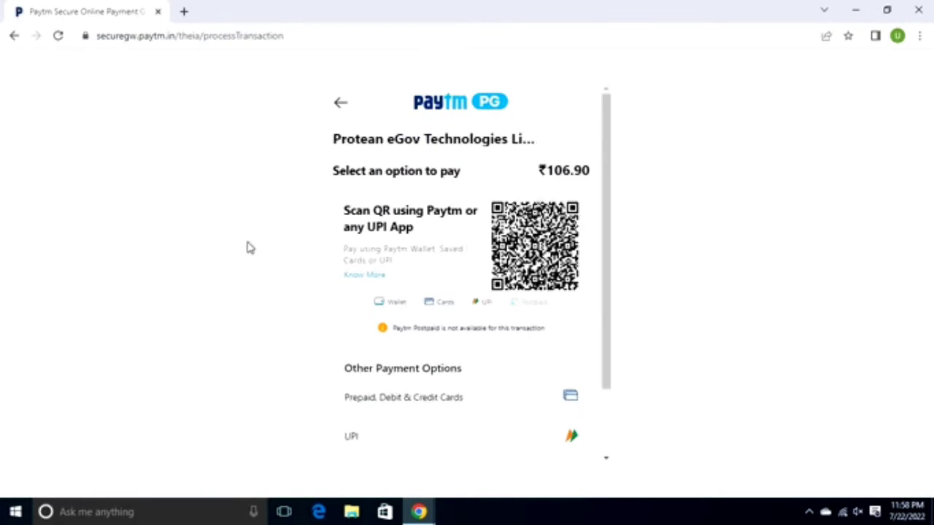
scroll(394, 246, down, 1)
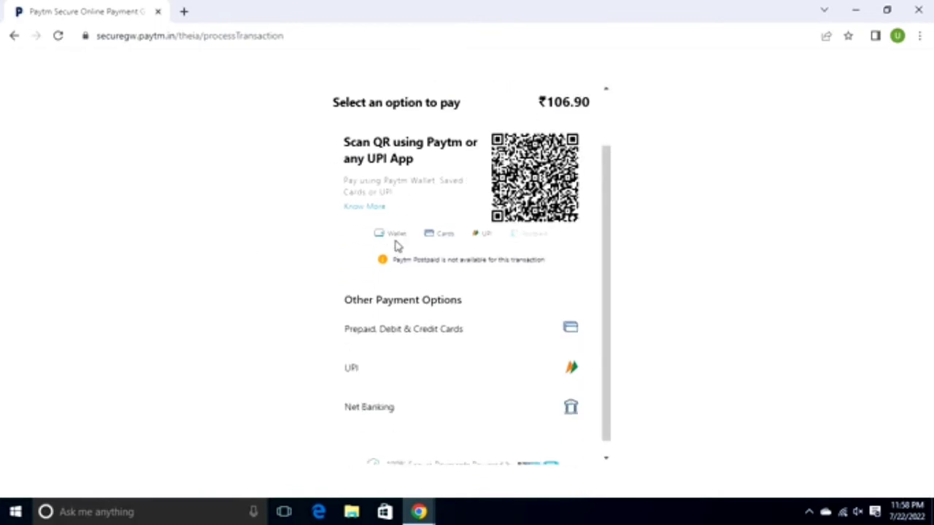
click(376, 369)
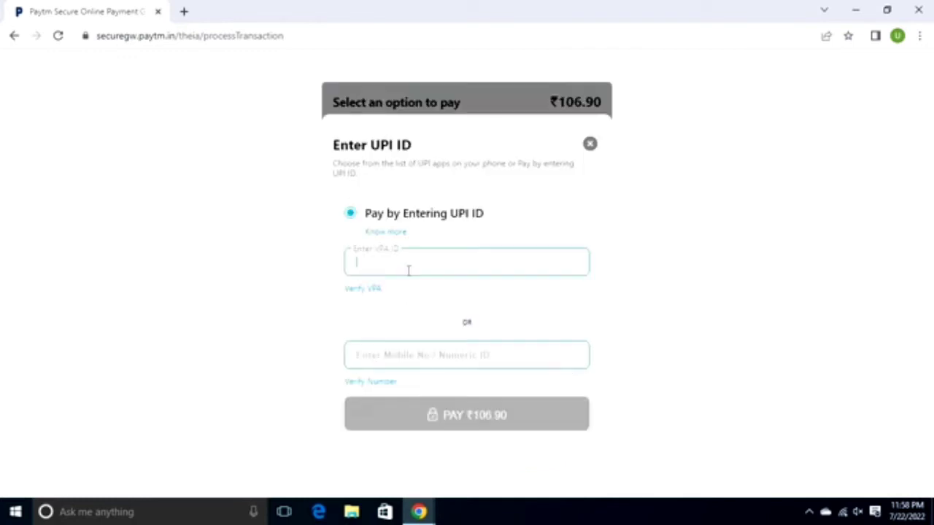
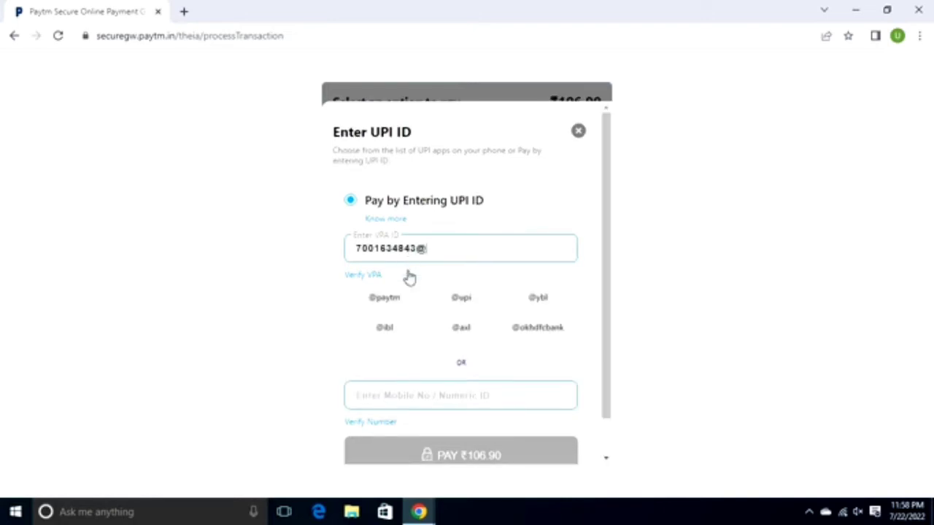
click(550, 302)
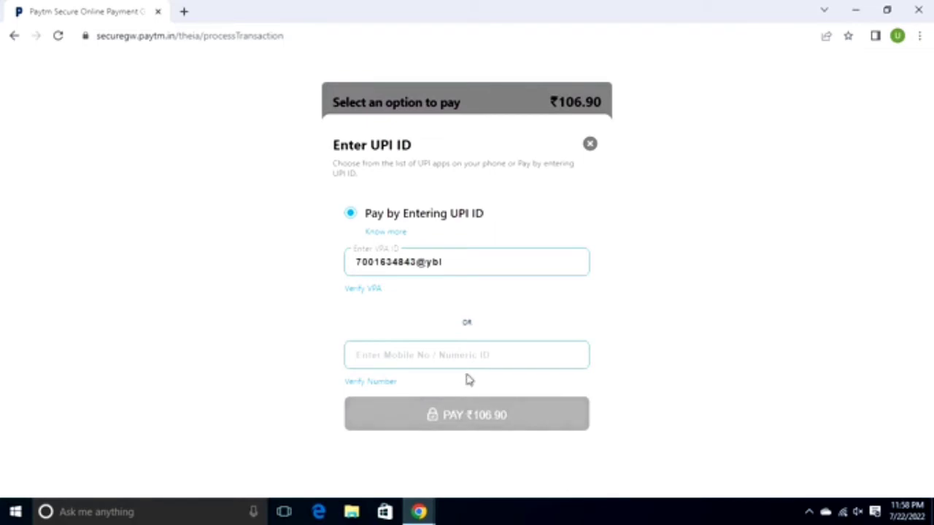
click(362, 290)
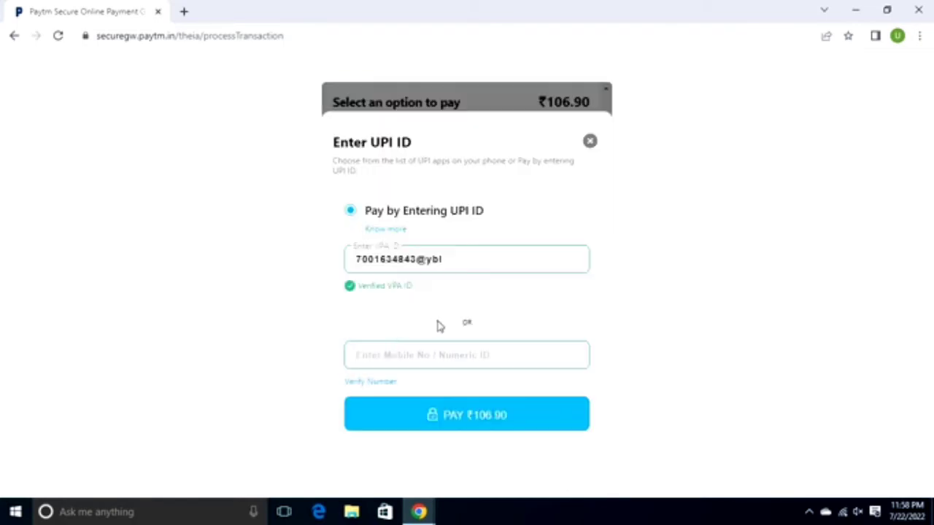
click(509, 418)
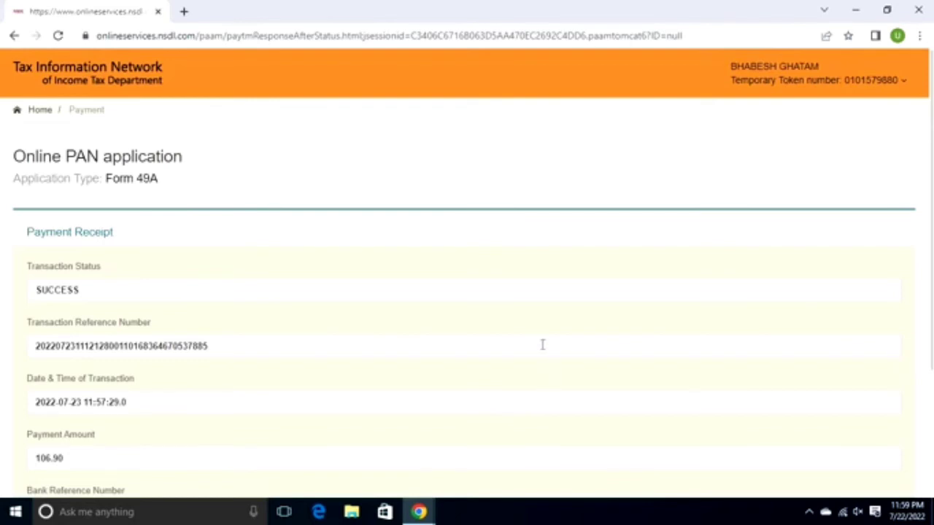
- Continue past the successful payment receipt
scroll(513, 353, down, 3)
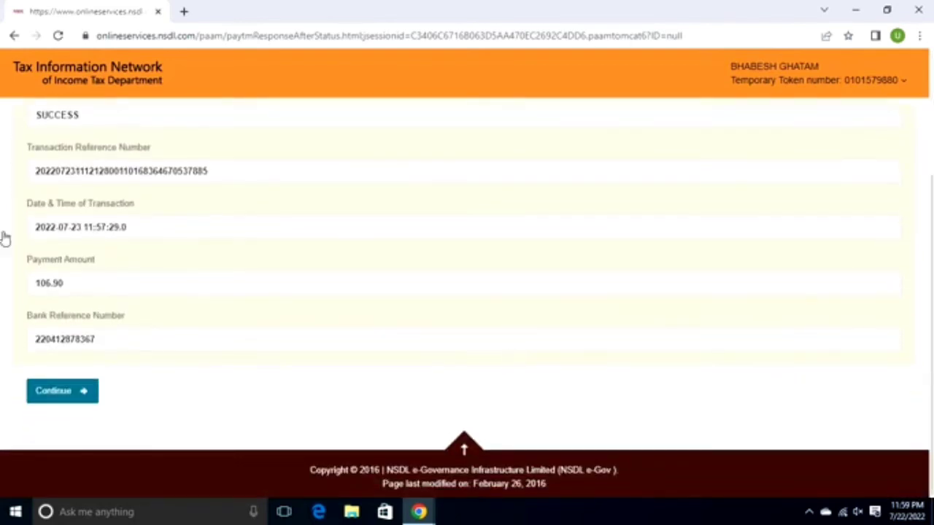
click(81, 394)
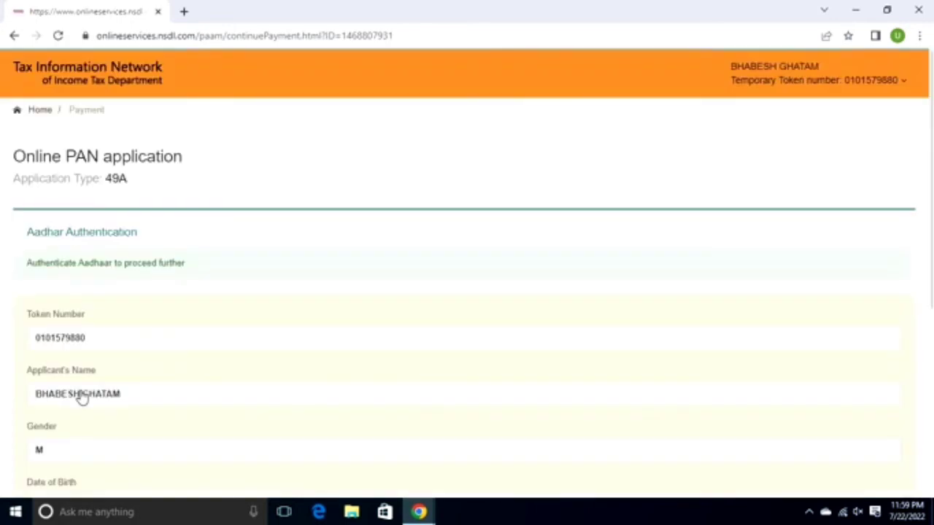
- Tick the Aadhaar consent declaration and authenticate the applicant's Aadhaar details
scroll(145, 340, down, 1)
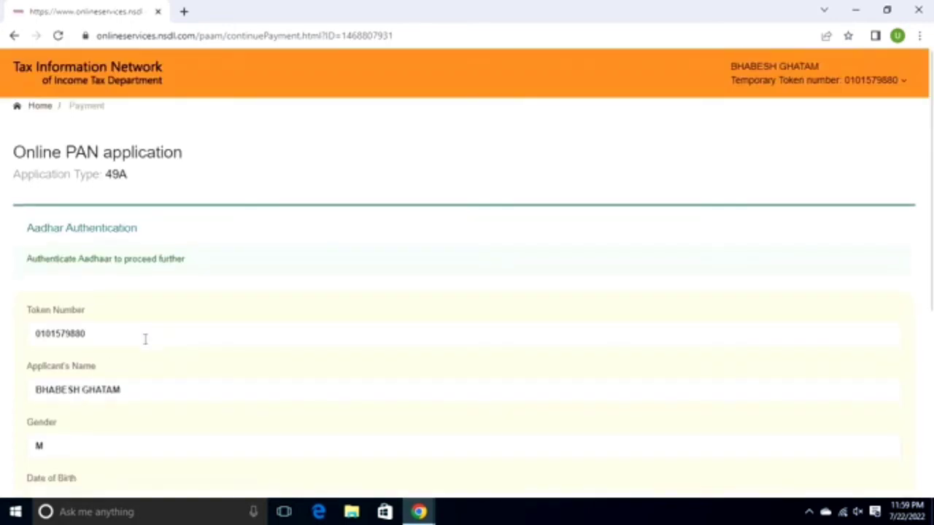
scroll(145, 339, down, 2)
scroll(146, 346, down, 2)
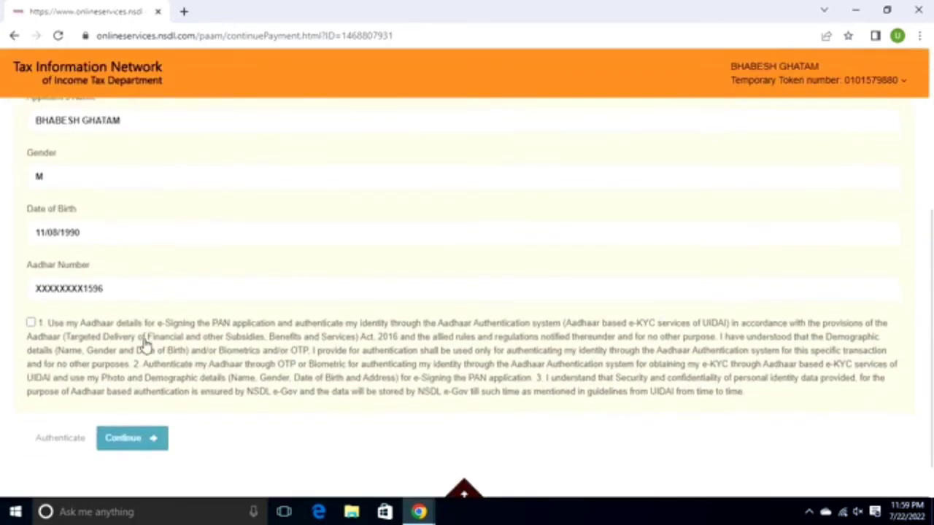
scroll(138, 296, up, 3)
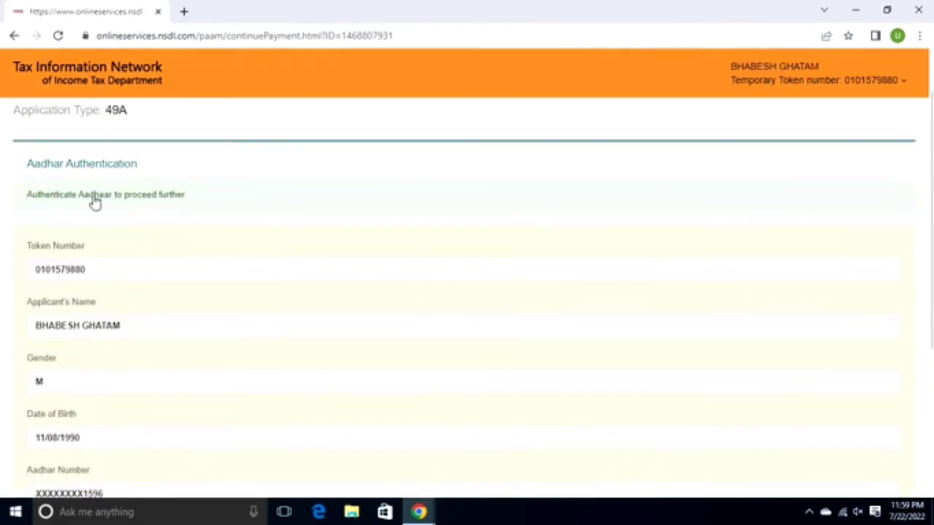
scroll(151, 209, down, 1)
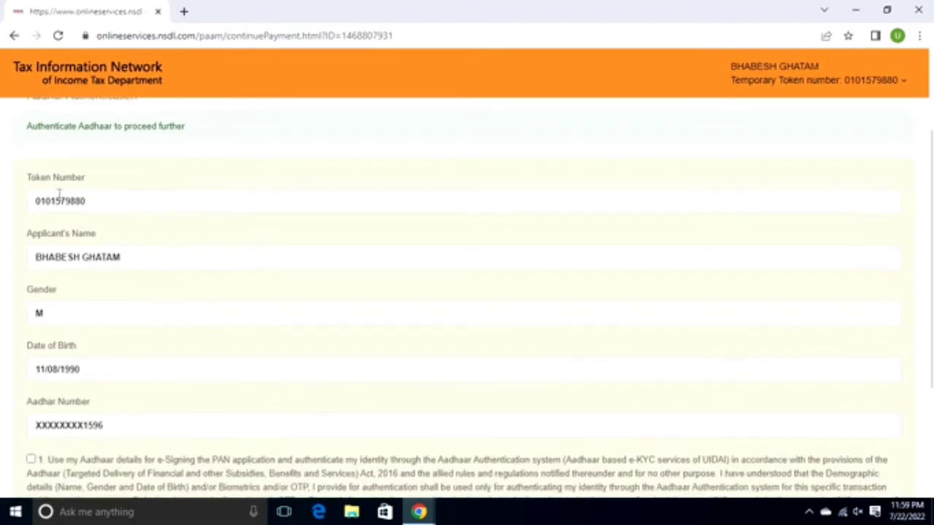
scroll(89, 239, down, 2)
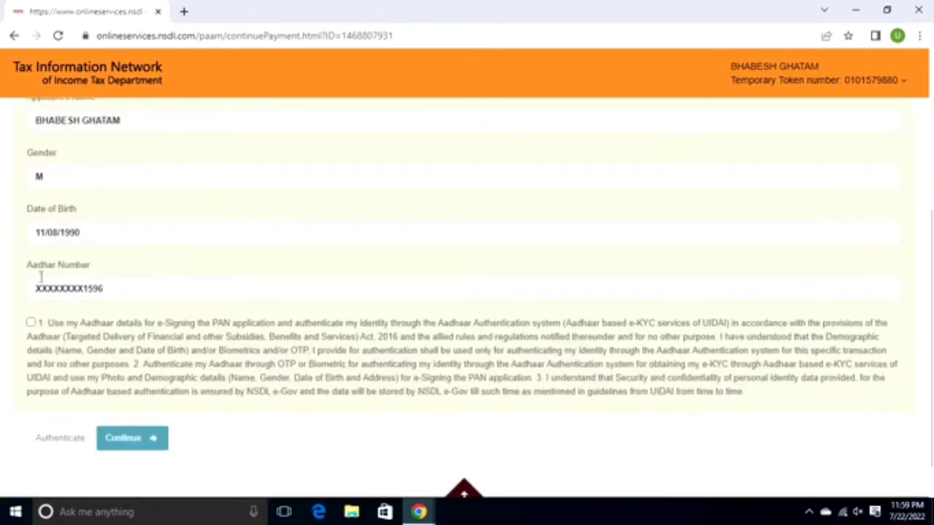
click(31, 323)
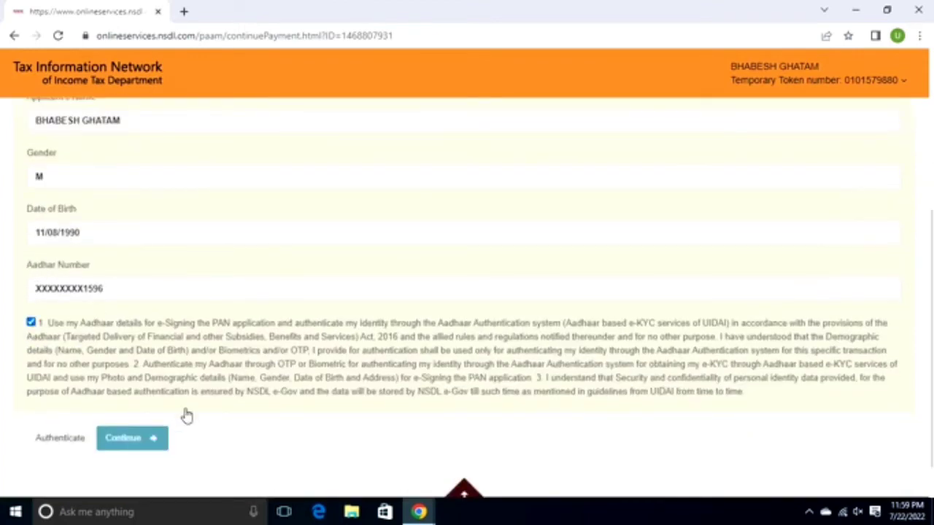
scroll(158, 385, down, 1)
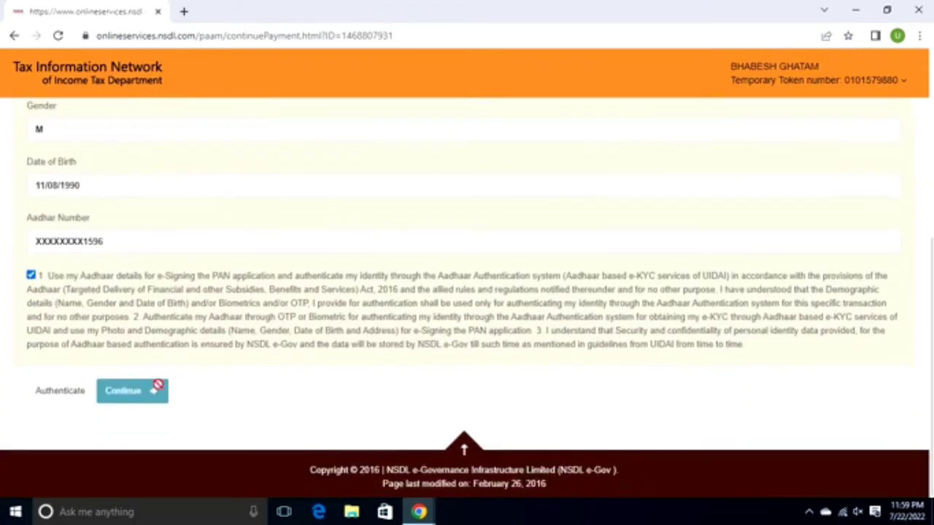
click(68, 393)
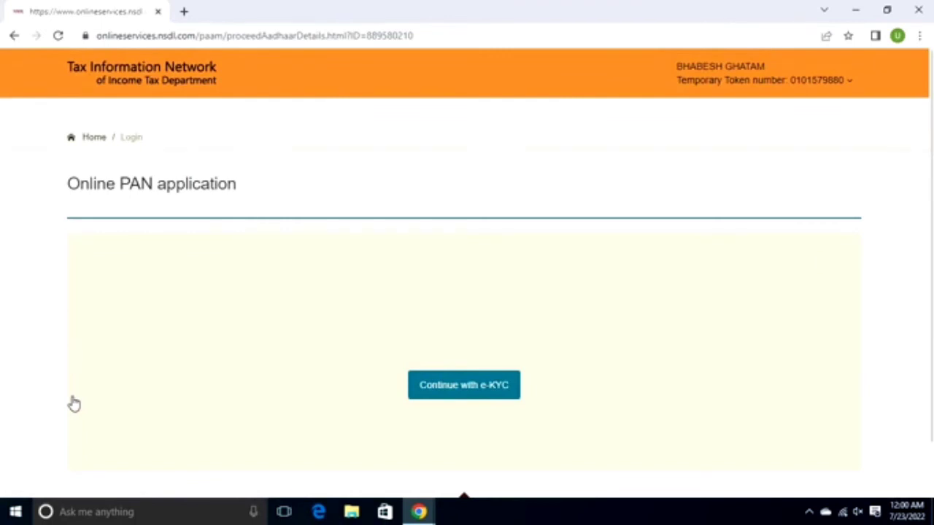
- Continue the application with e-KYC
scroll(218, 313, down, 1)
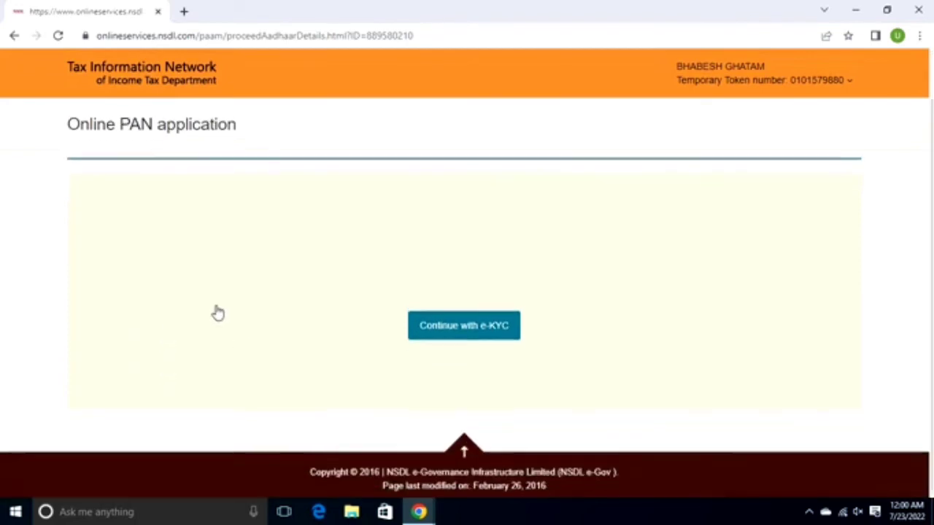
click(489, 328)
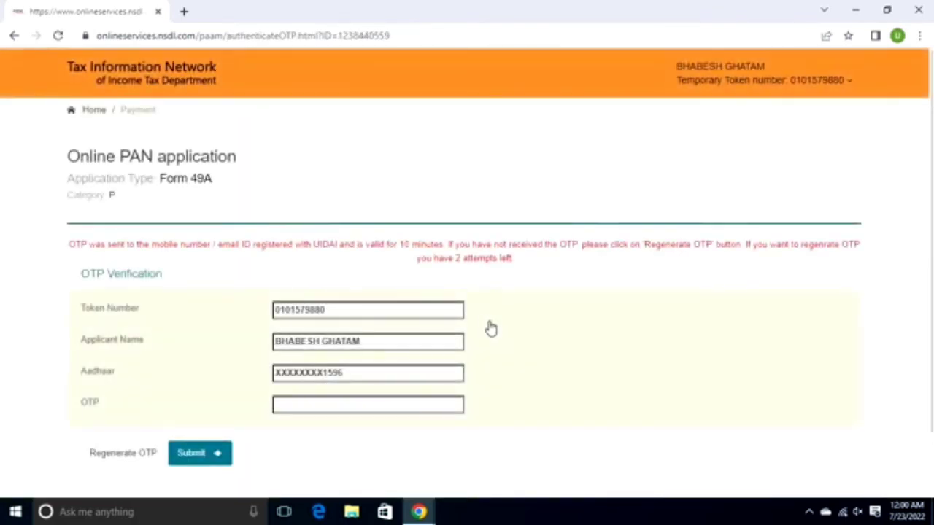
scroll(491, 328, down, 1)
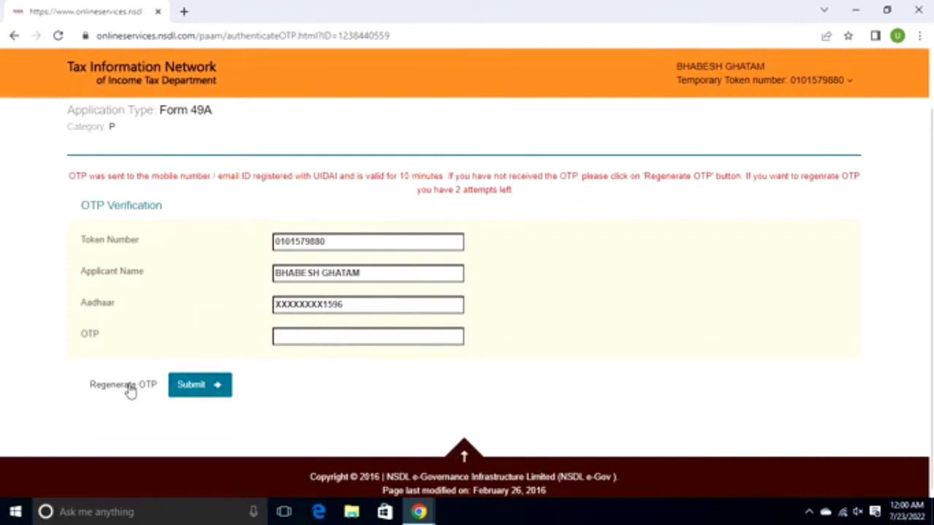
click(209, 389)
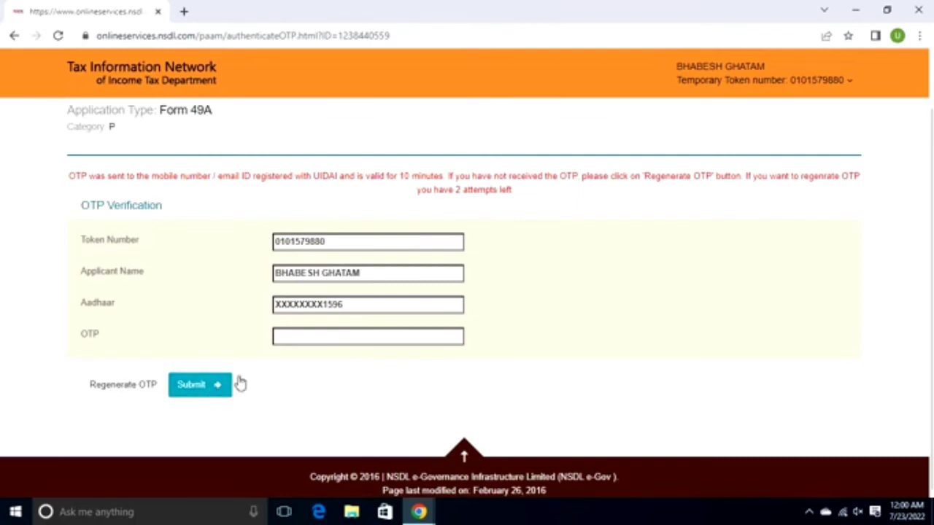
- Enter the Aadhaar OTP from the registered mobile, correct its last digit, and submit it
click(322, 333)
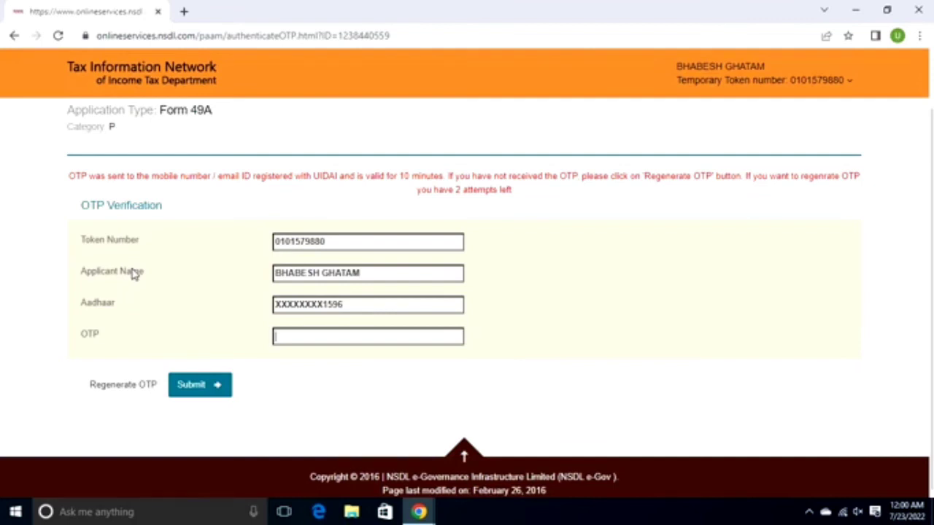
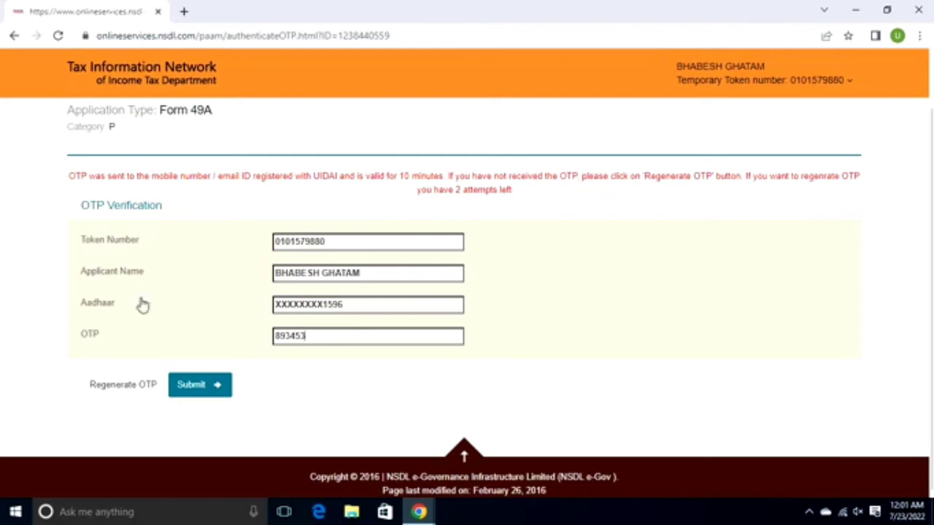
click(194, 390)
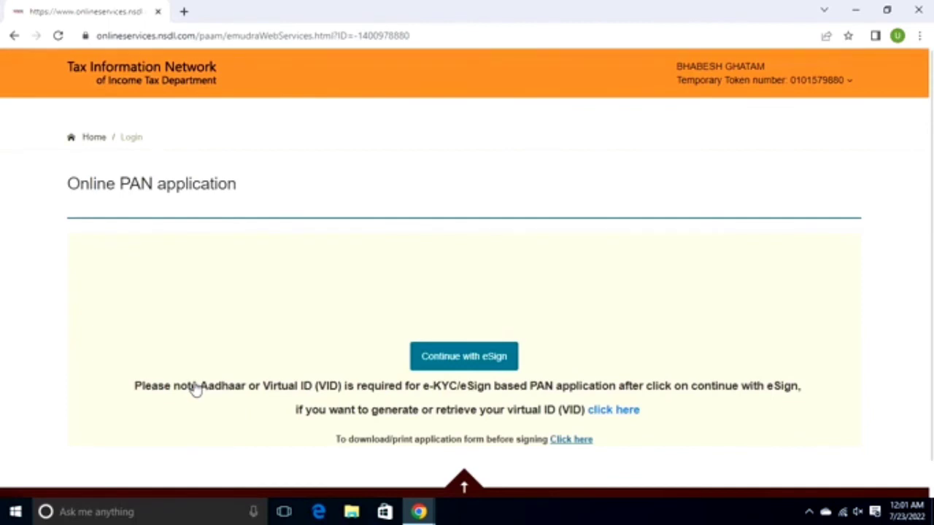
- Continue to e-sign the application
scroll(428, 382, down, 1)
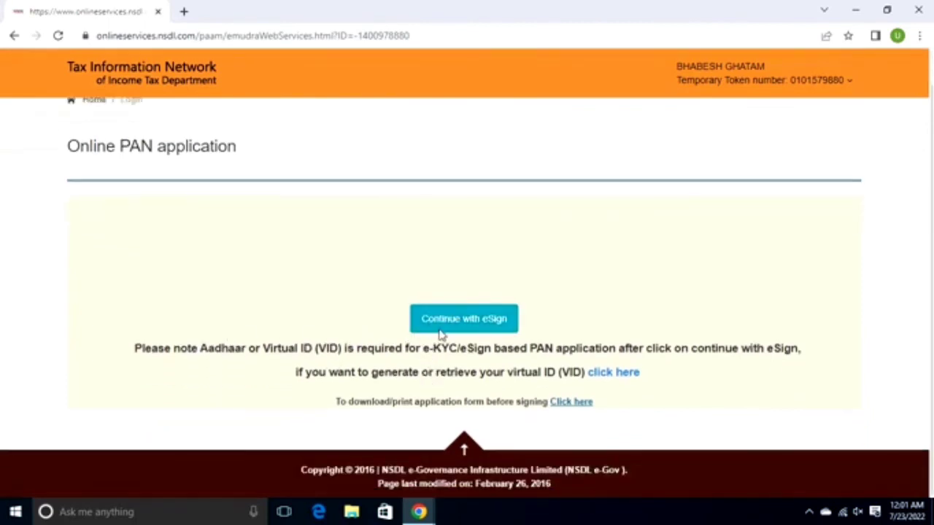
click(441, 332)
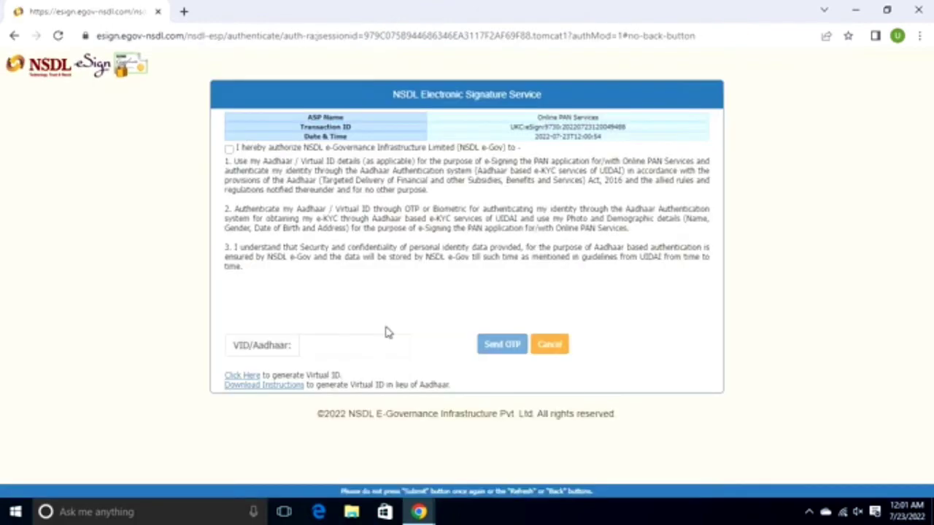
- Authorize e-signing, enter the Aadhaar number, verify the e-Sign OTP, and decline saving it
click(229, 149)
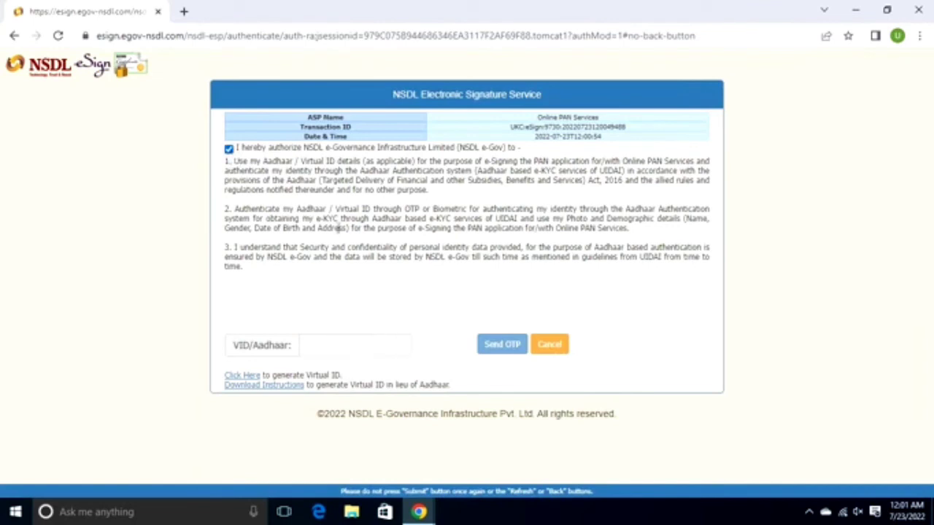
click(311, 348)
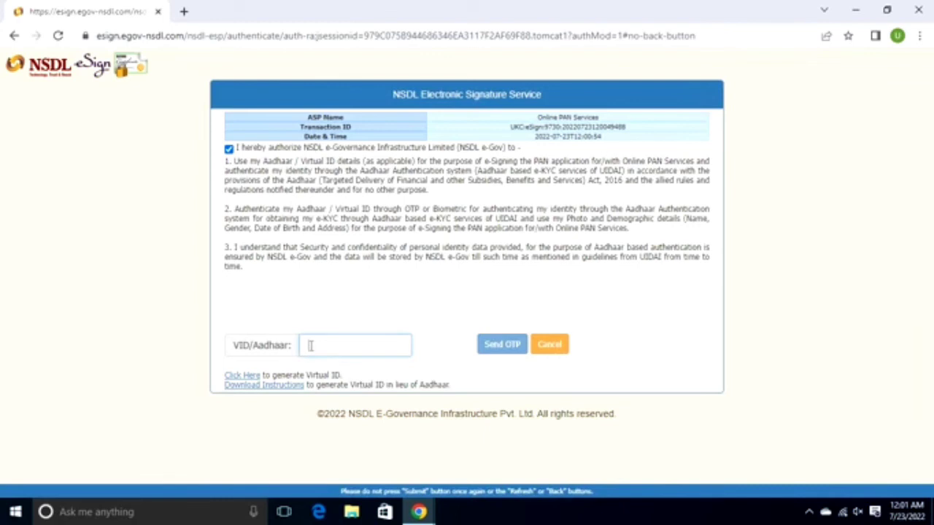
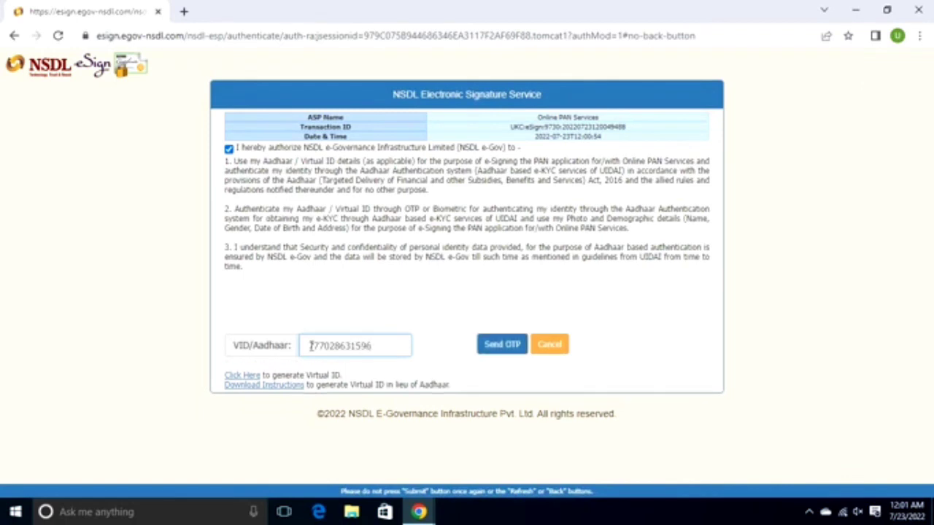
click(502, 345)
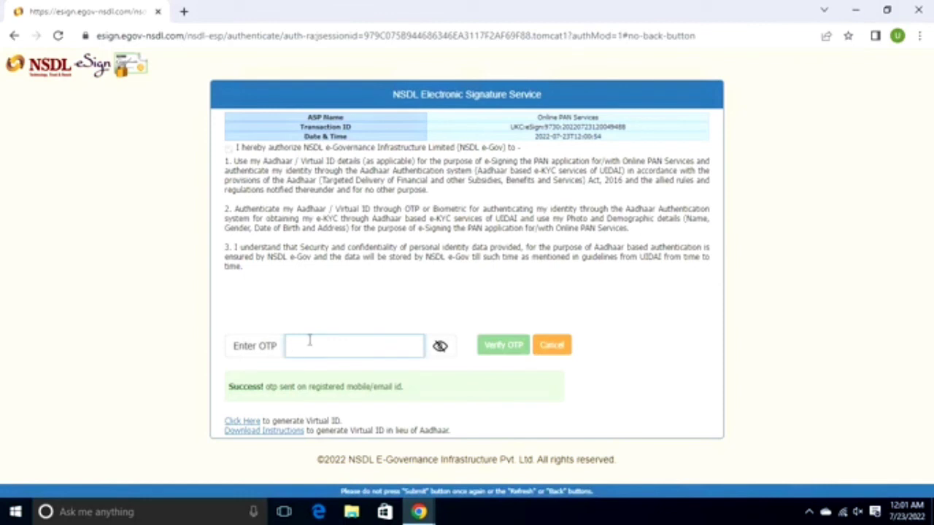
text(****)
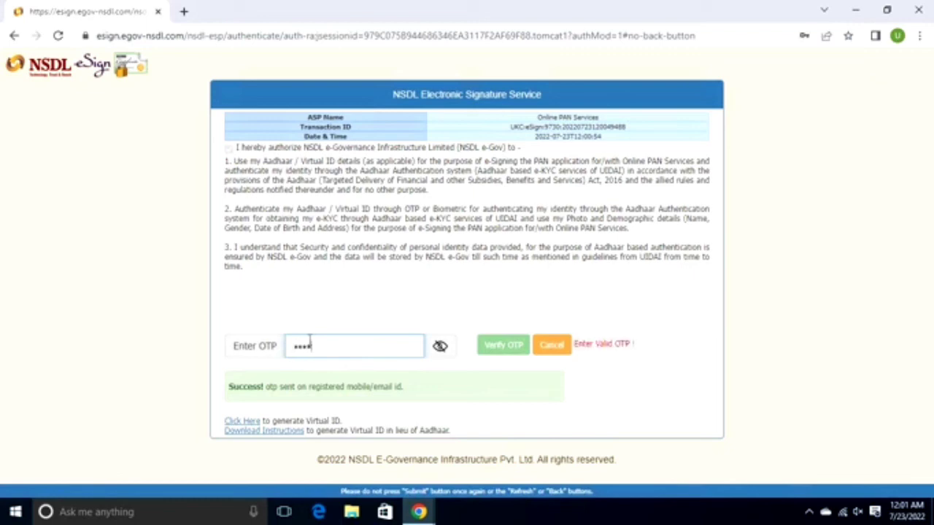
text(**)
click(514, 346)
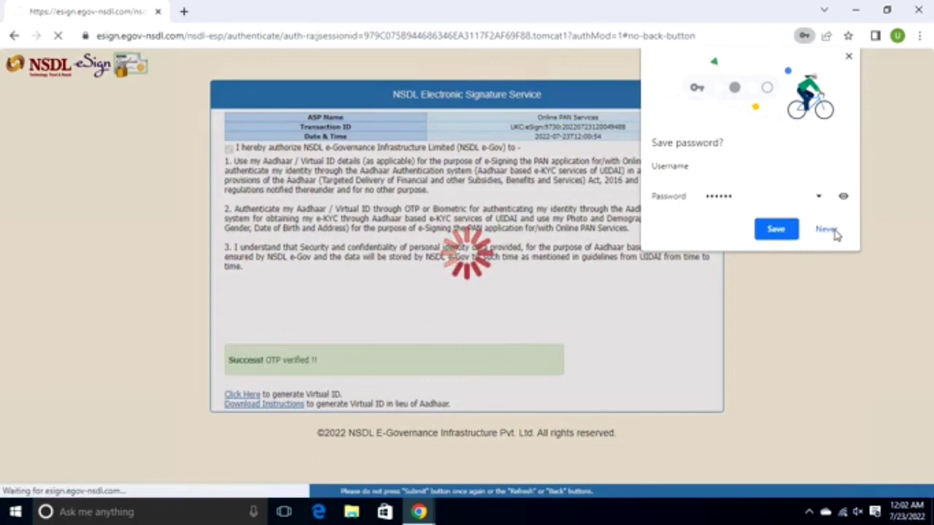
click(830, 231)
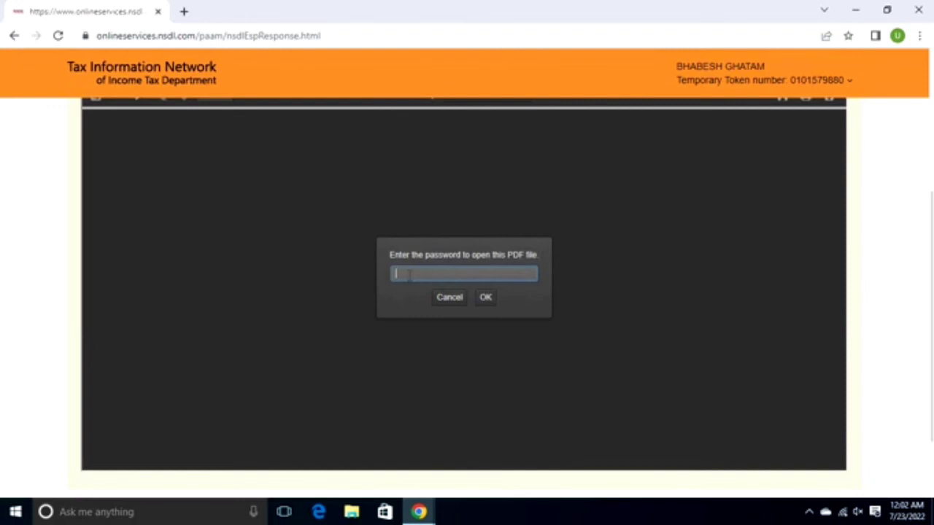
- Enter the applicant's date of birth as the password to open the signed Form 49A PDF
text(*********)
click(486, 297)
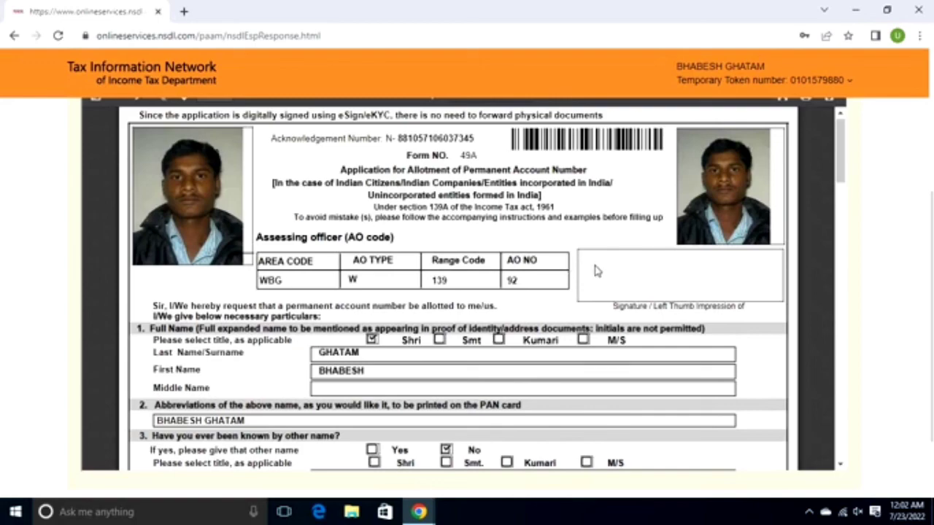
scroll(596, 269, down, 5)
scroll(596, 270, down, 18)
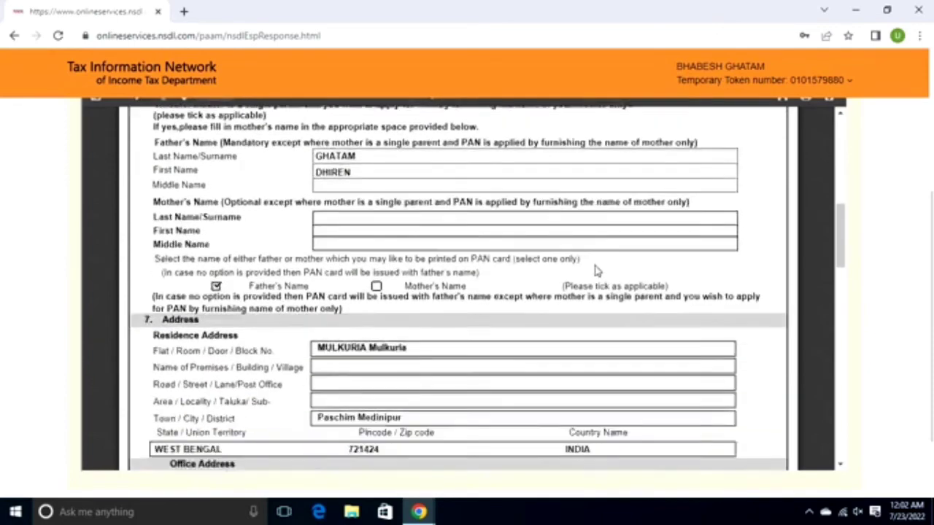
scroll(595, 270, down, 18)
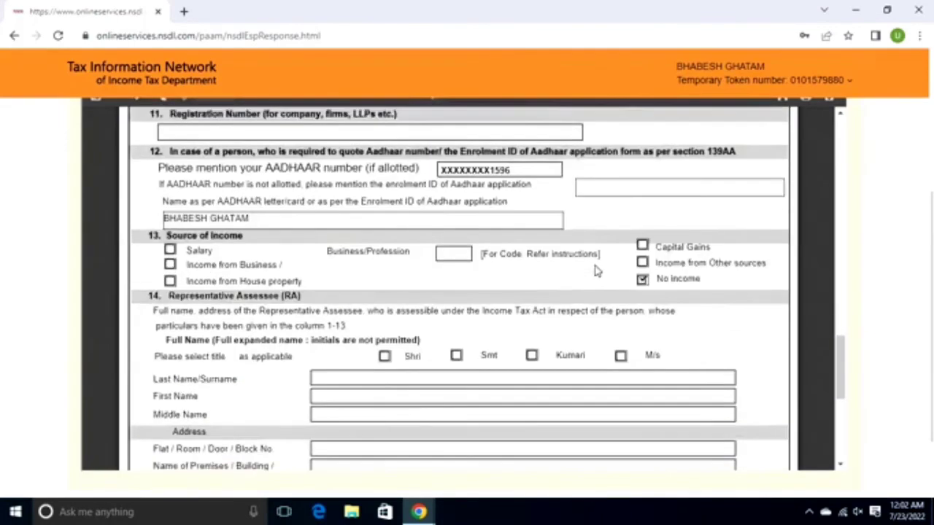
scroll(596, 270, down, 1)
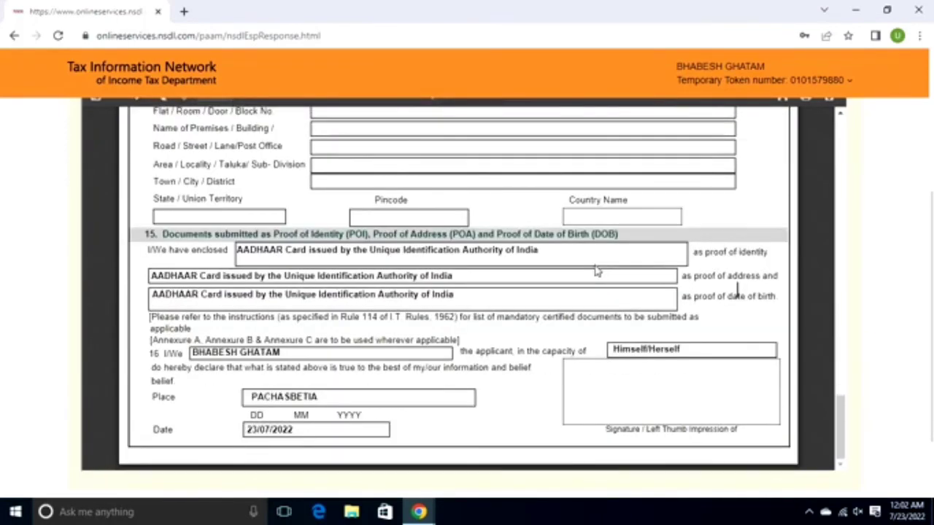
scroll(595, 270, up, 20)
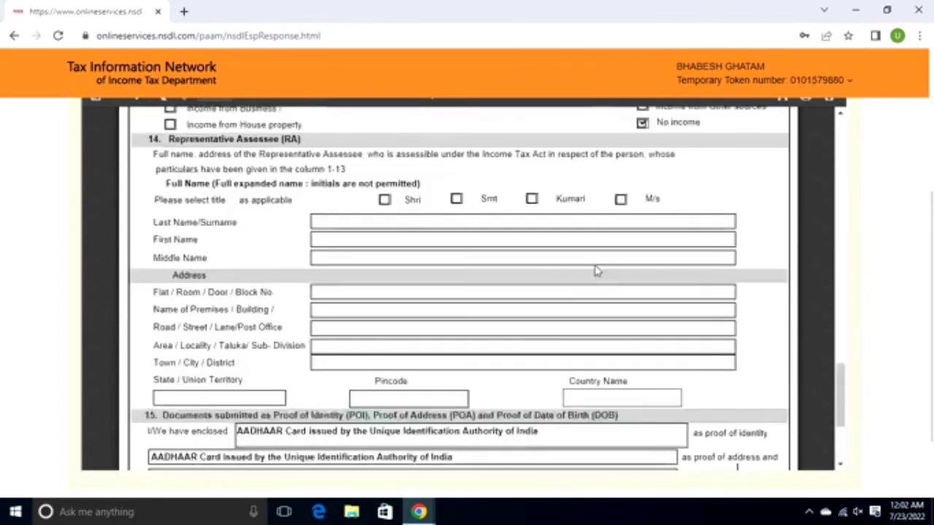
scroll(596, 270, up, 8)
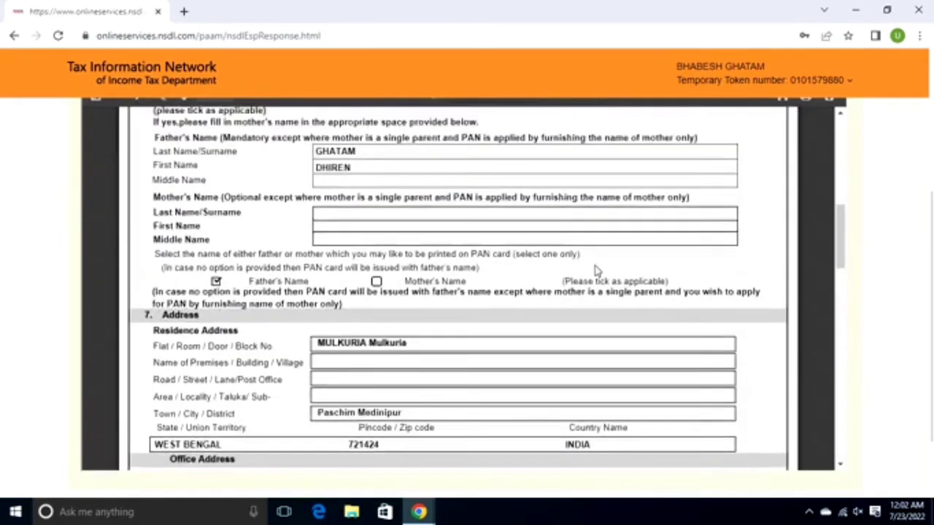
scroll(595, 270, up, 3)
scroll(595, 270, up, 5)
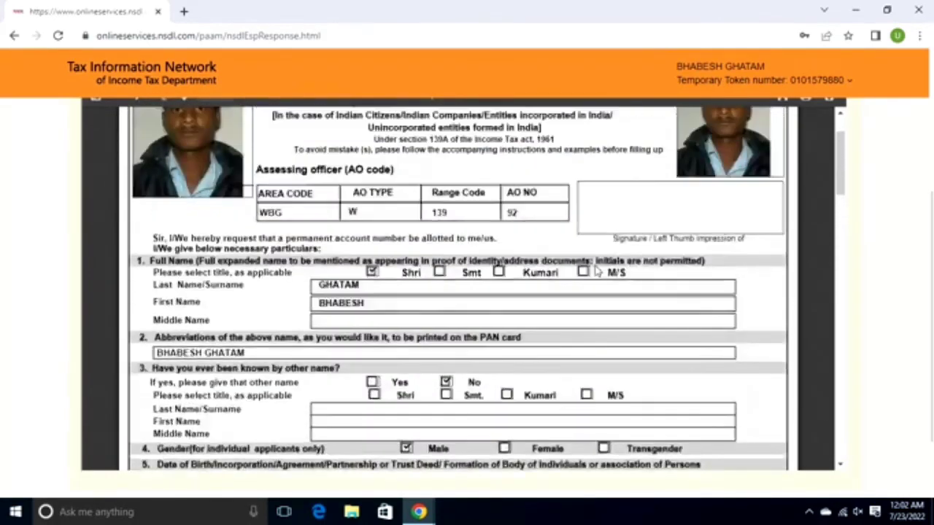
scroll(596, 270, up, 4)
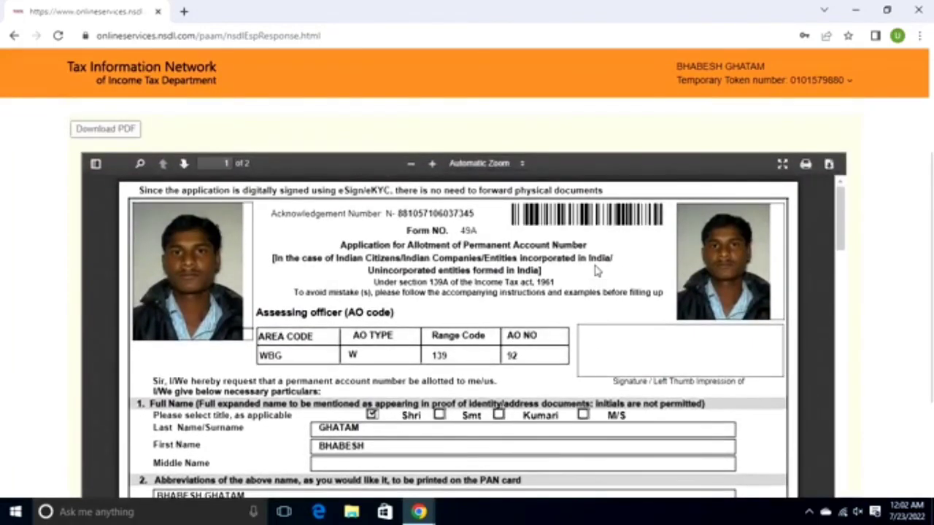